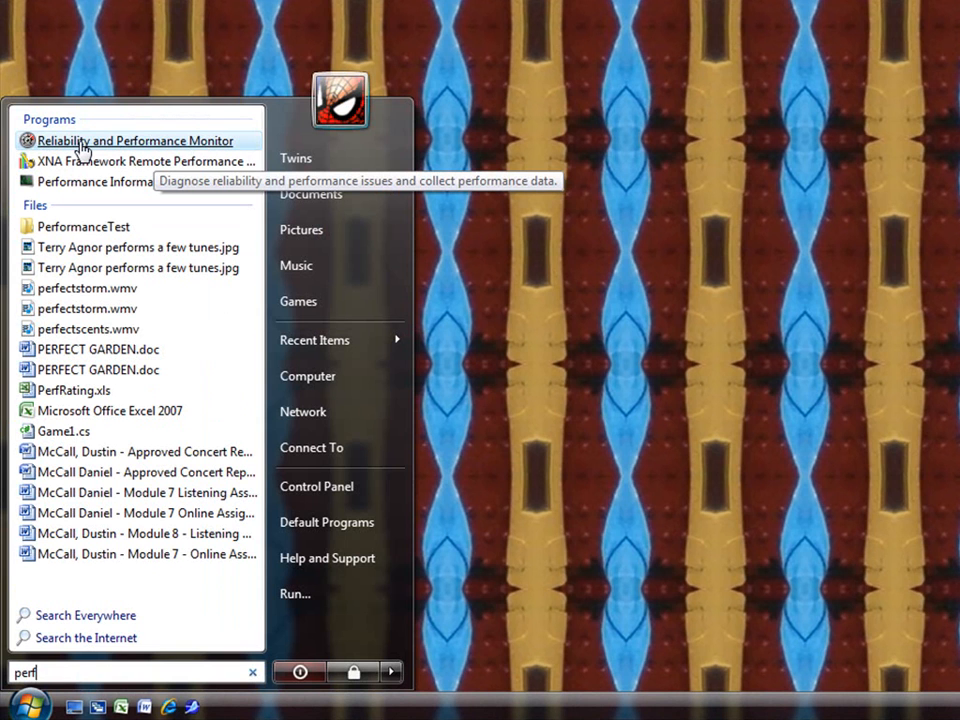
# Open the Performance Monitor graph in Reliability and Performance Monitor and remove its % Processor Time counter.
pyautogui.click(82, 144)
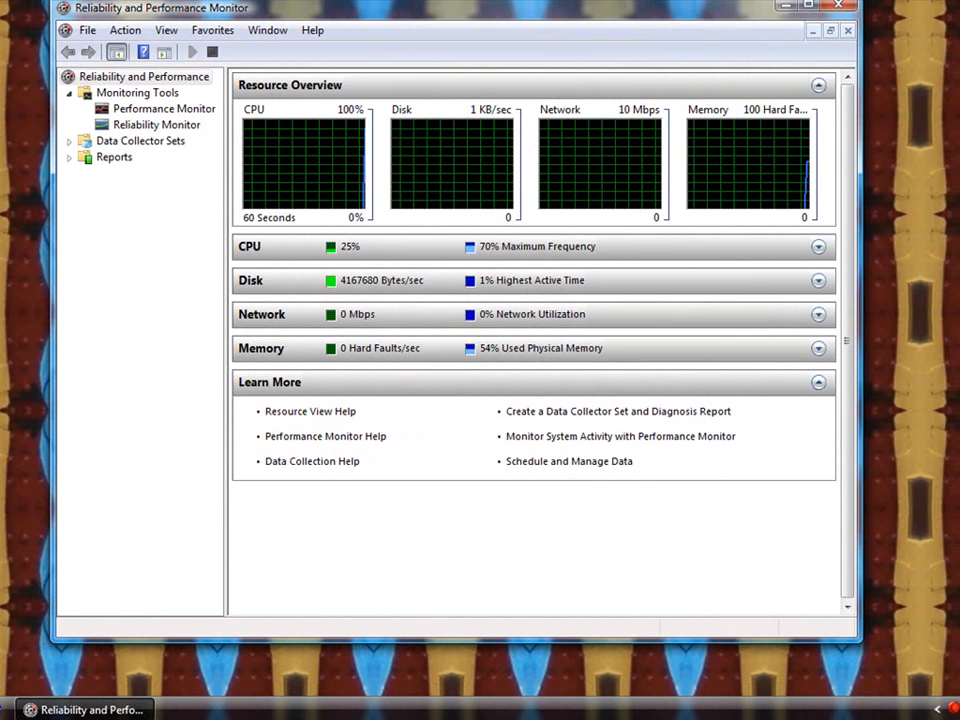
pyautogui.moveTo(448, 1); pyautogui.dragTo(448, 8)
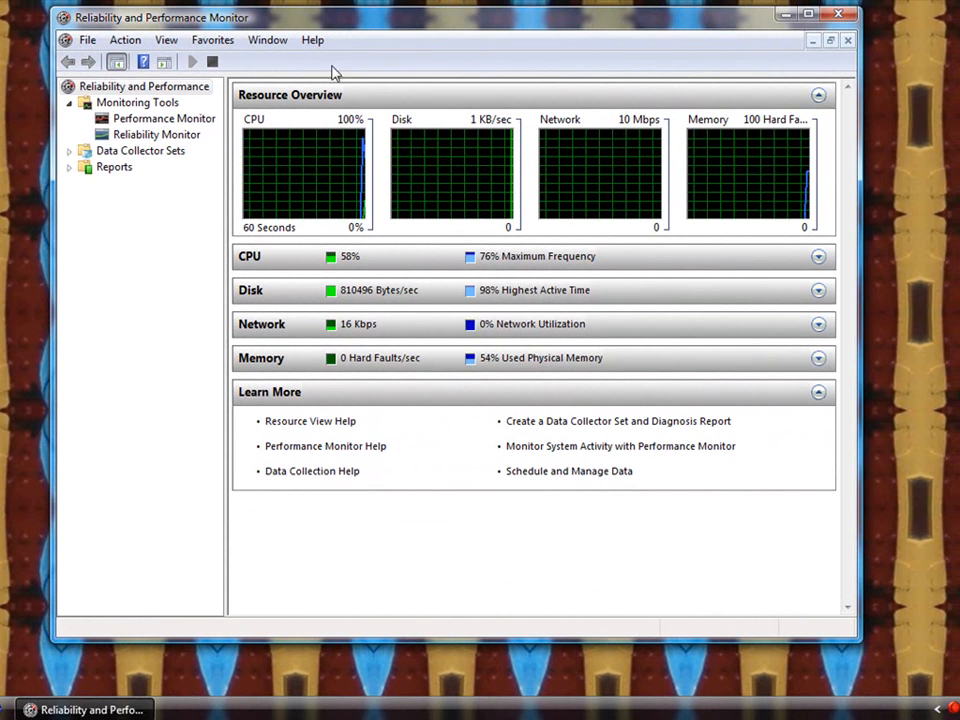
pyautogui.click(172, 123)
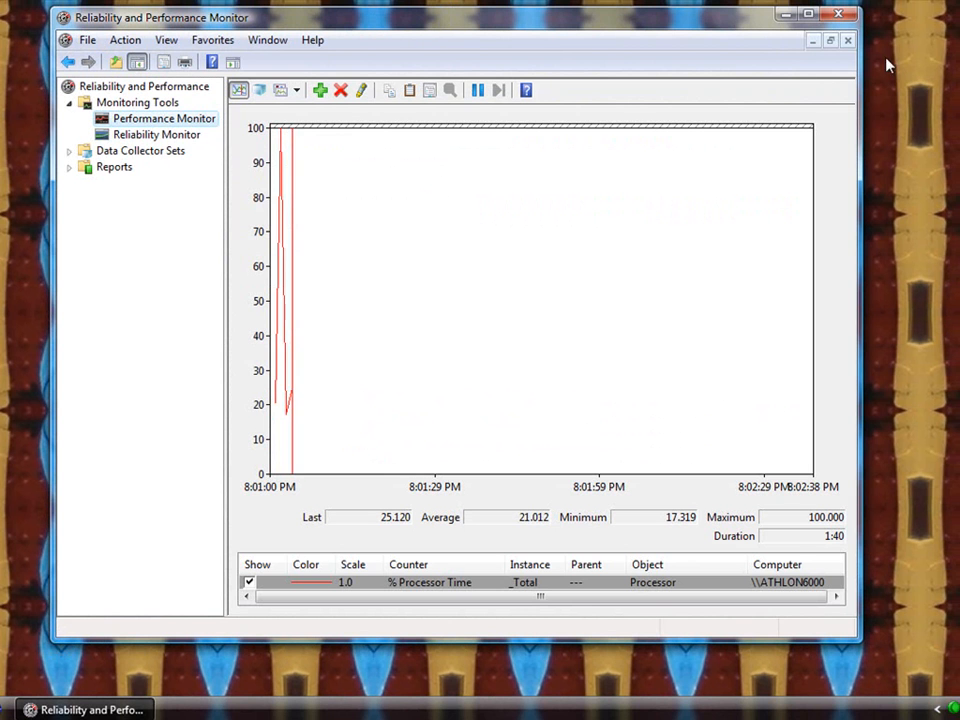
pyautogui.moveTo(861, 86); pyautogui.dragTo(900, 86)
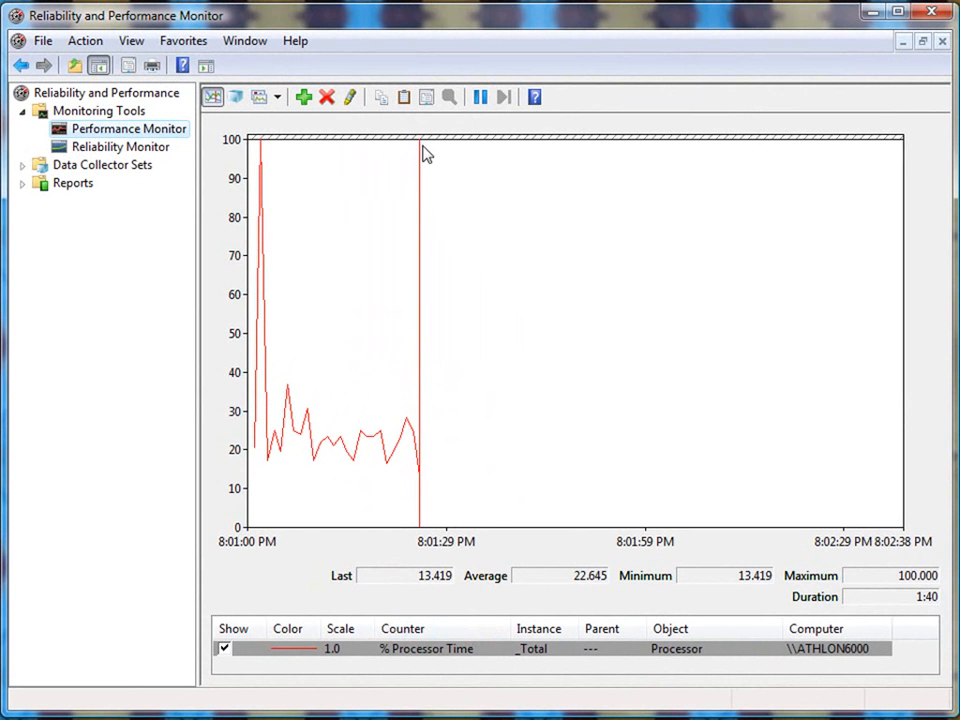
pyautogui.click(330, 98)
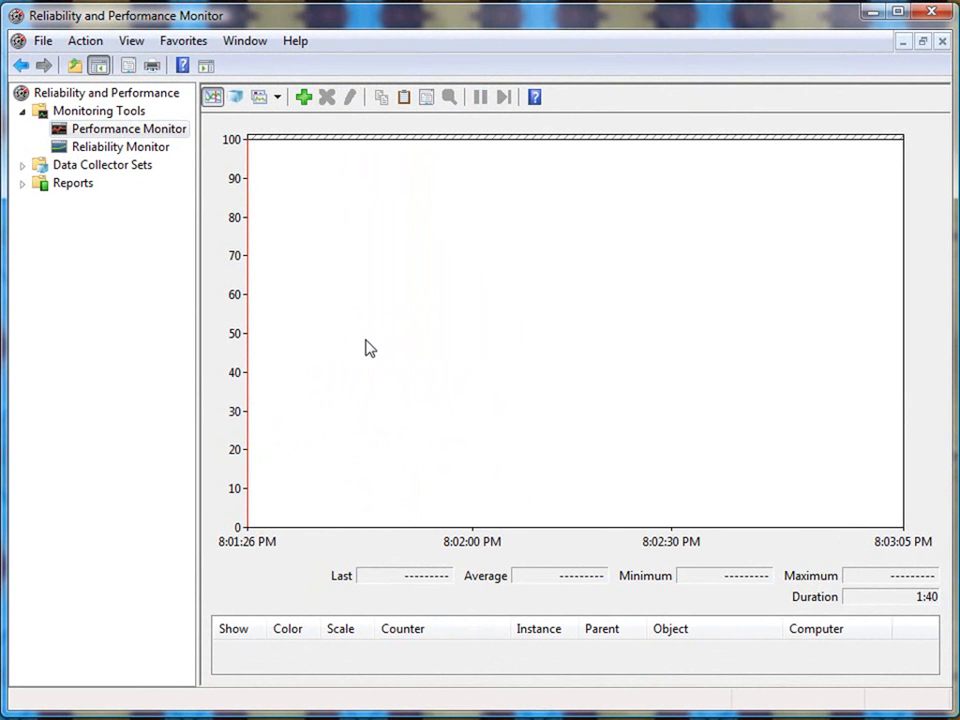
# Select the Available MBytes counter of the local computer's Memory object and add it to the counters list.
pyautogui.click(304, 98)
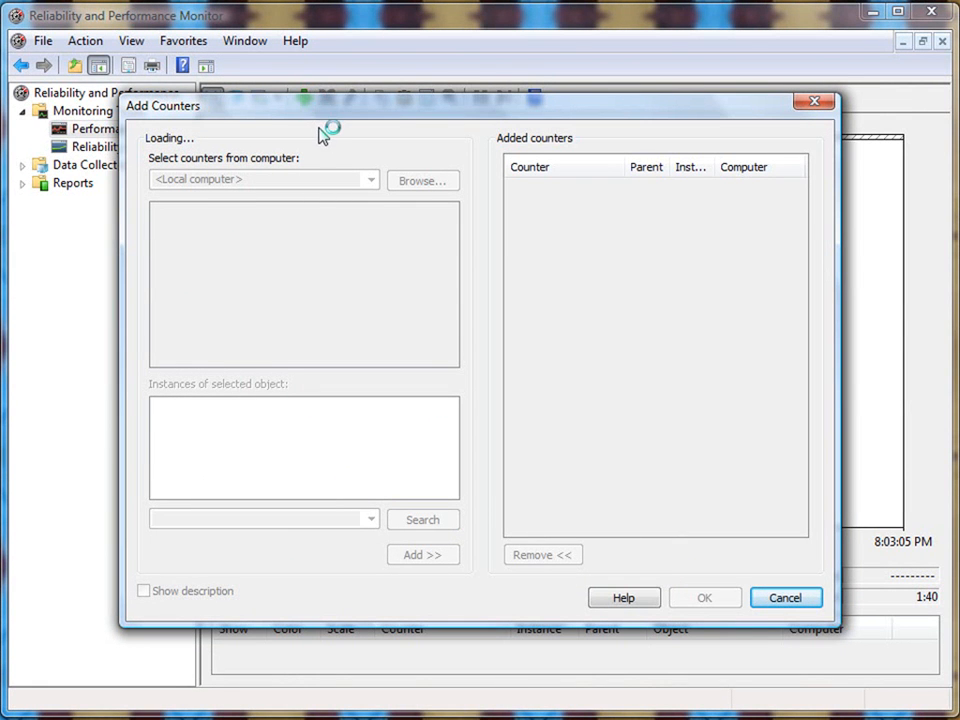
pyautogui.moveTo(450, 304); pyautogui.dragTo(456, 223)
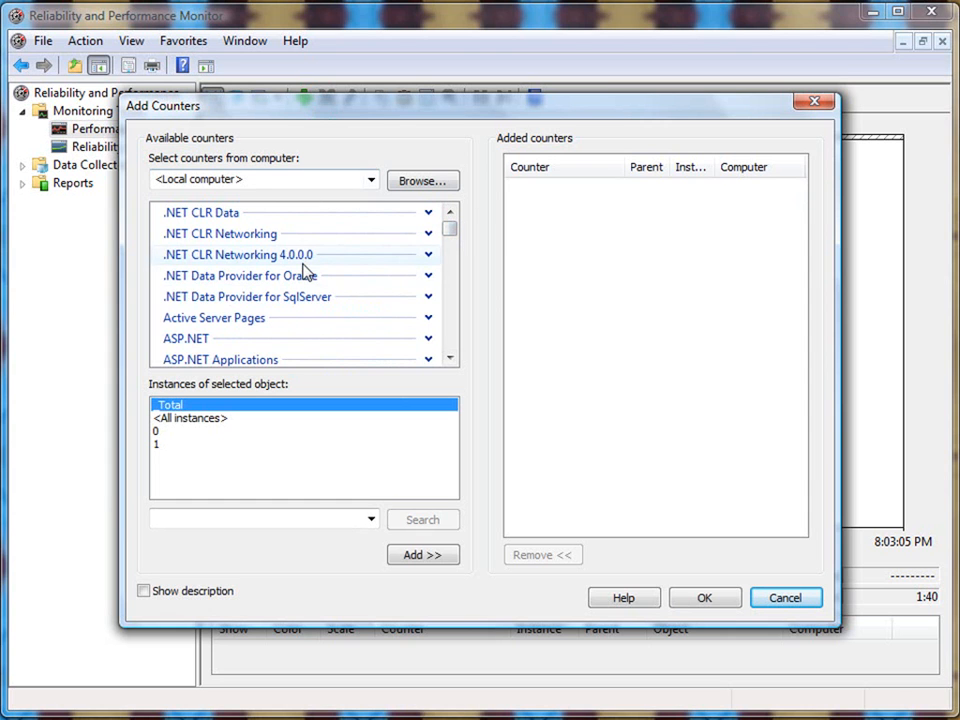
pyautogui.click(450, 359)
pyautogui.click(450, 359)
pyautogui.click(450, 359)
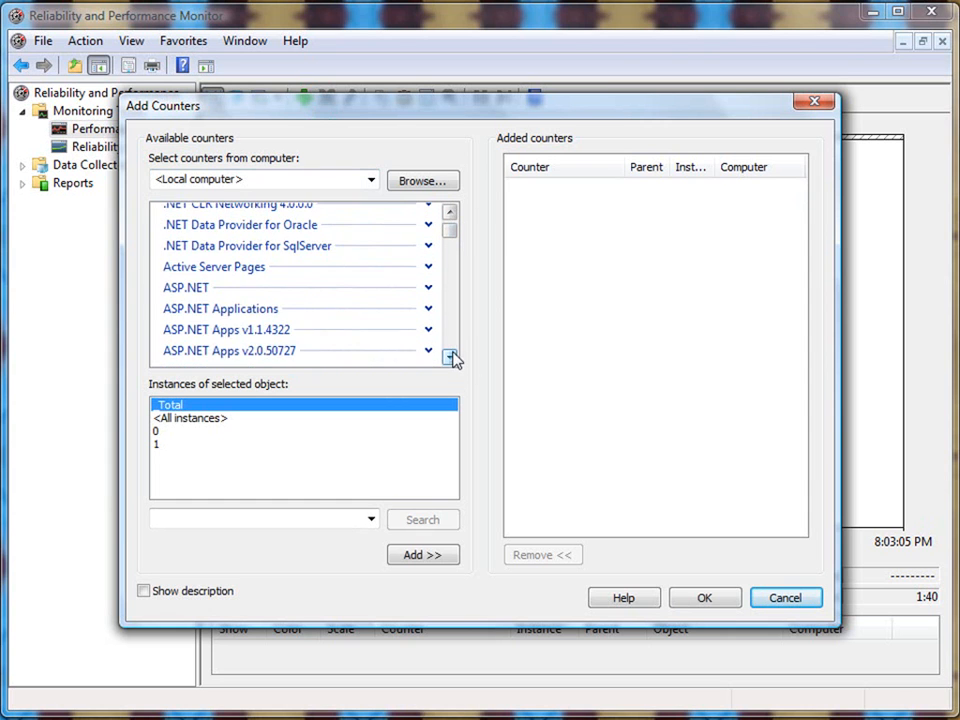
pyautogui.click(450, 359)
pyautogui.click(450, 359)
pyautogui.click(450, 359)
pyautogui.click(450, 359)
pyautogui.click(450, 359)
pyautogui.click(450, 359)
pyautogui.click(450, 359)
pyautogui.click(450, 359)
pyautogui.click(450, 359)
pyautogui.click(450, 359)
pyautogui.click(450, 359)
pyautogui.click(450, 359)
pyautogui.click(450, 359)
pyautogui.click(450, 359)
pyautogui.click(450, 359)
pyautogui.click(450, 359)
pyautogui.click(450, 359)
pyautogui.click(450, 359)
pyautogui.click(450, 359)
pyautogui.click(450, 359)
pyautogui.click(450, 359)
pyautogui.click(450, 359)
pyautogui.click(450, 359)
pyautogui.click(450, 359)
pyautogui.click(450, 359)
pyautogui.click(450, 359)
pyautogui.click(450, 359)
pyautogui.click(450, 359)
pyautogui.click(450, 359)
pyautogui.click(450, 359)
pyautogui.click(450, 359)
pyautogui.click(450, 359)
pyautogui.click(450, 359)
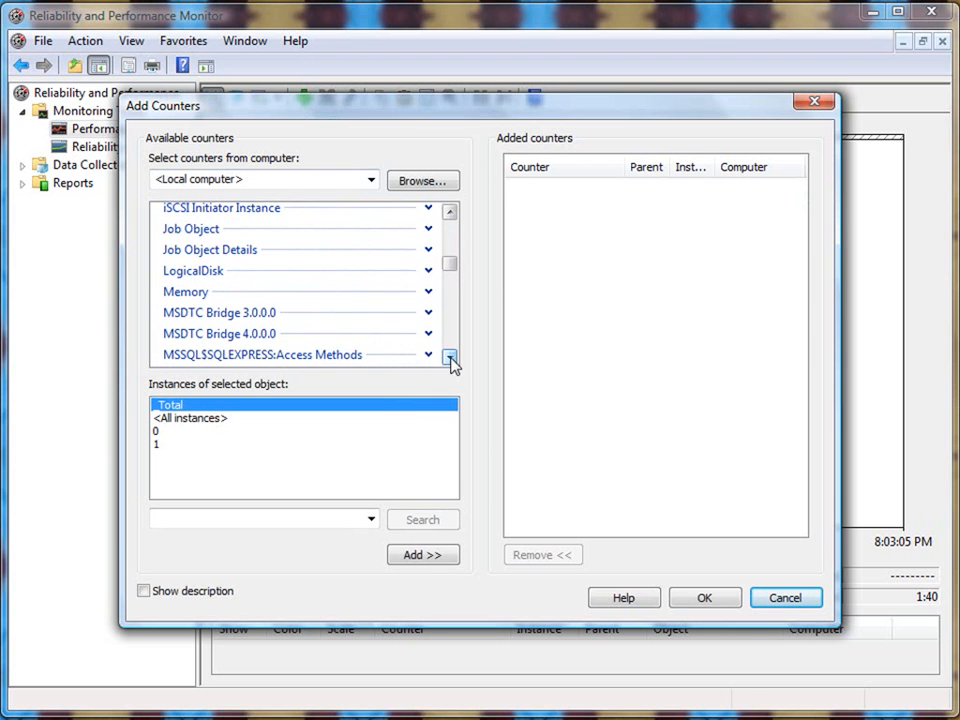
pyautogui.click(390, 294)
pyautogui.click(428, 291)
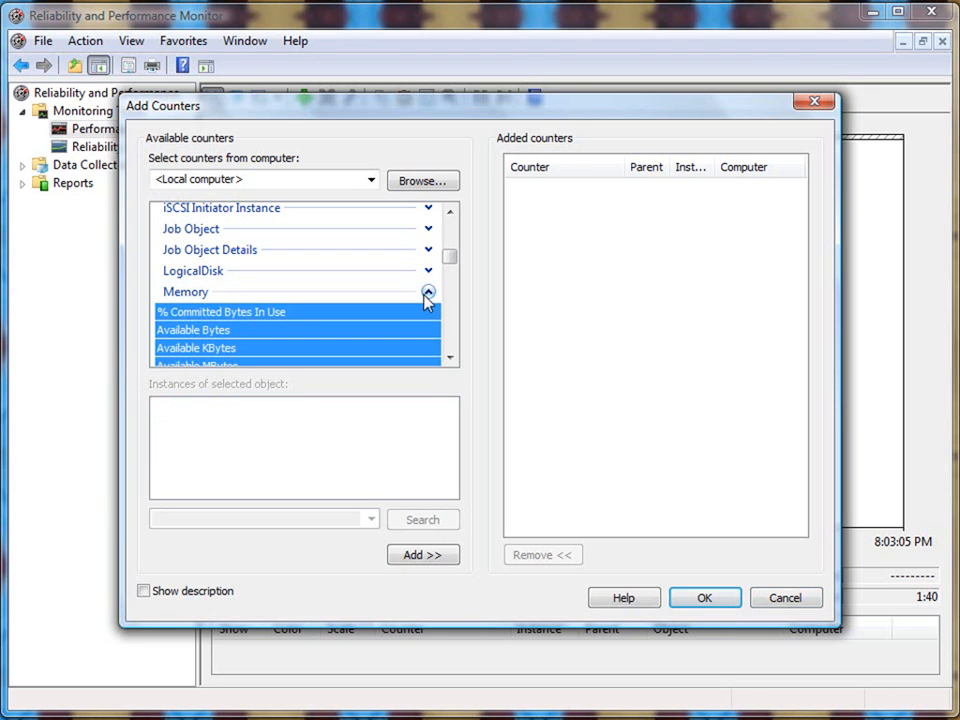
pyautogui.click(450, 359)
pyautogui.click(450, 359)
pyautogui.click(450, 359)
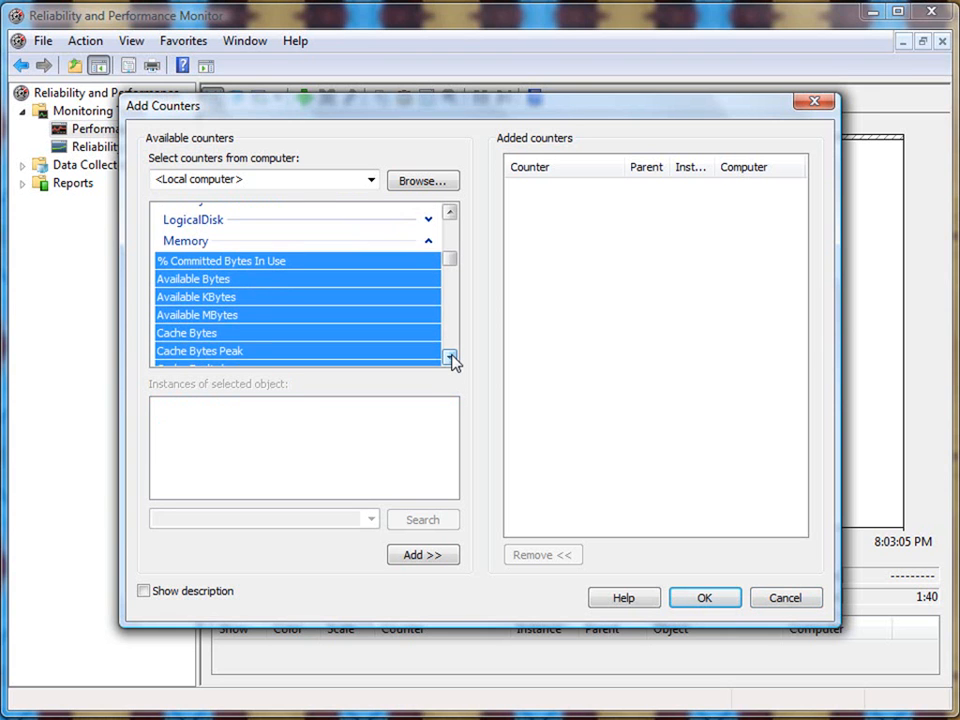
pyautogui.click(450, 359)
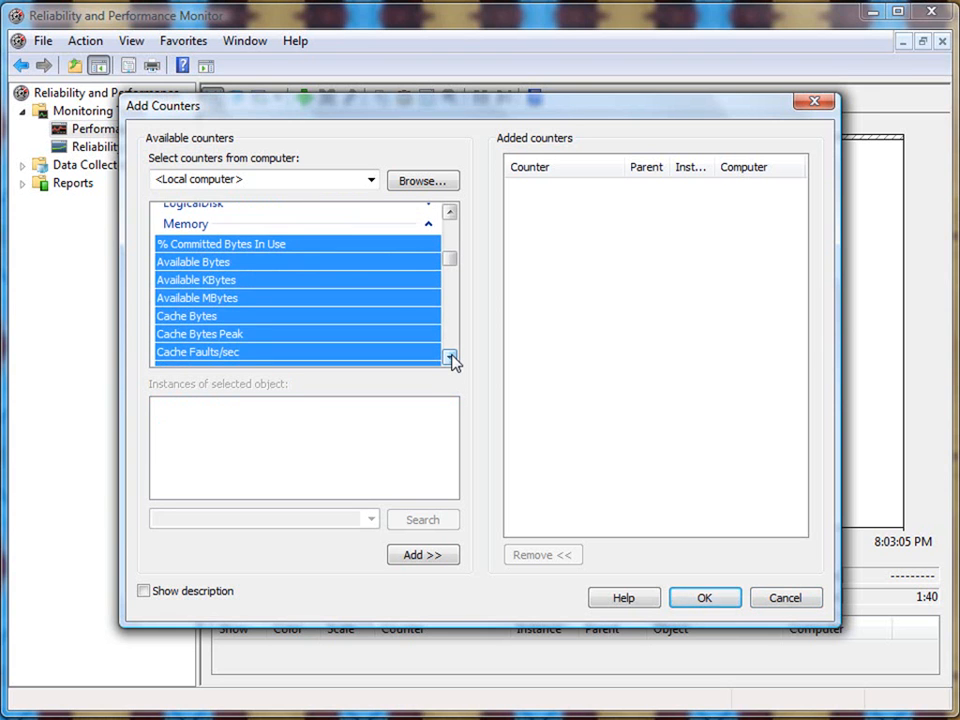
pyautogui.click(345, 299)
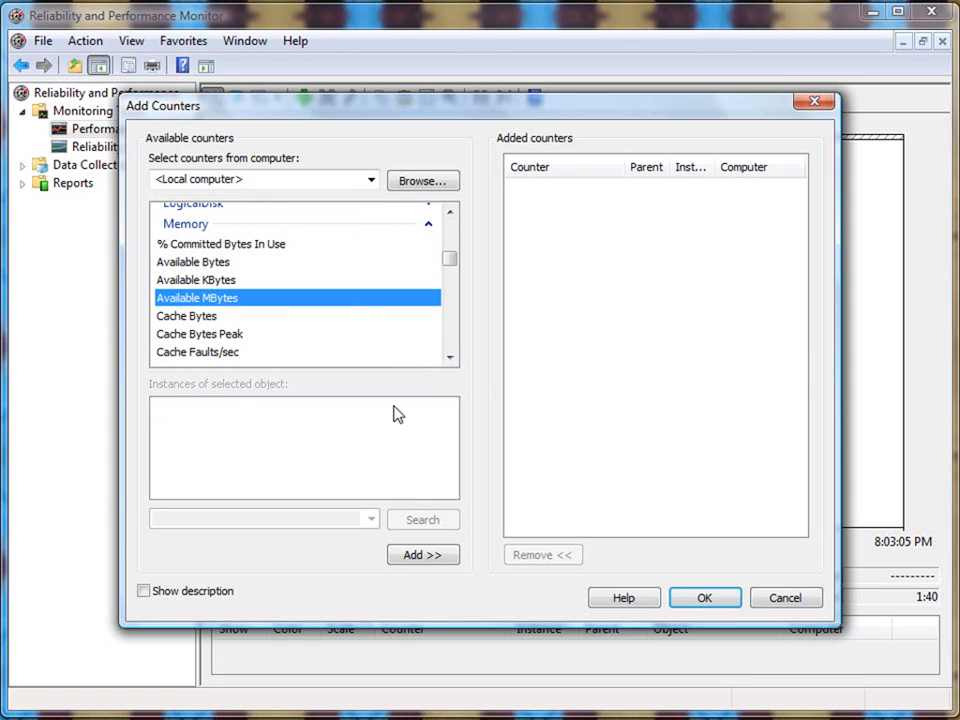
pyautogui.click(450, 556)
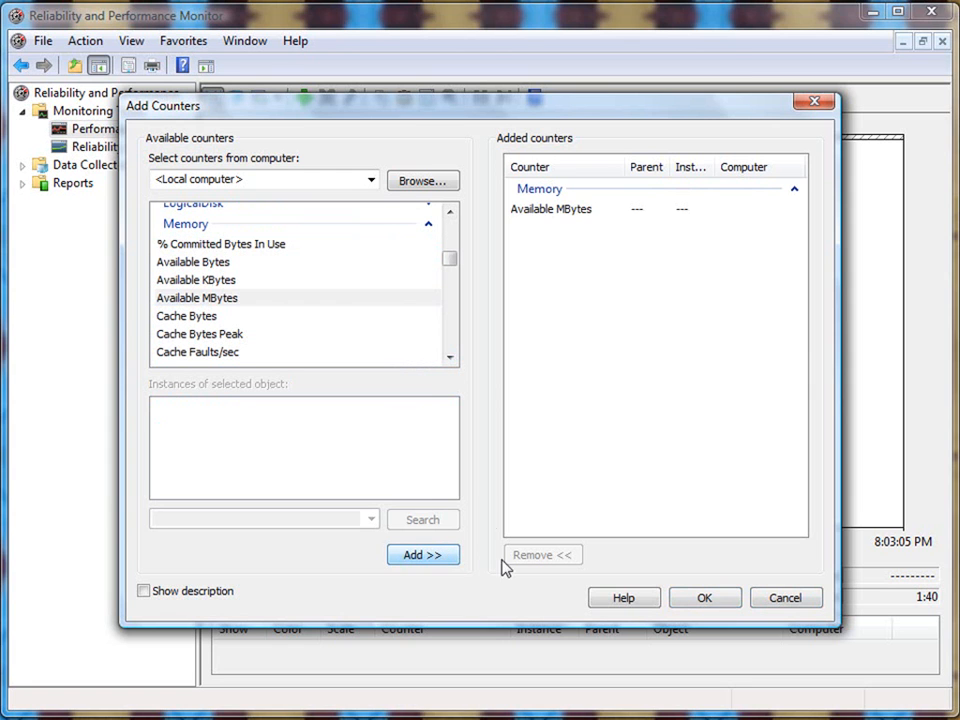
# Add the ReadyBoost Cache object's Cache reads/sec counter and apply the added counters to the graph.
pyautogui.click(450, 359)
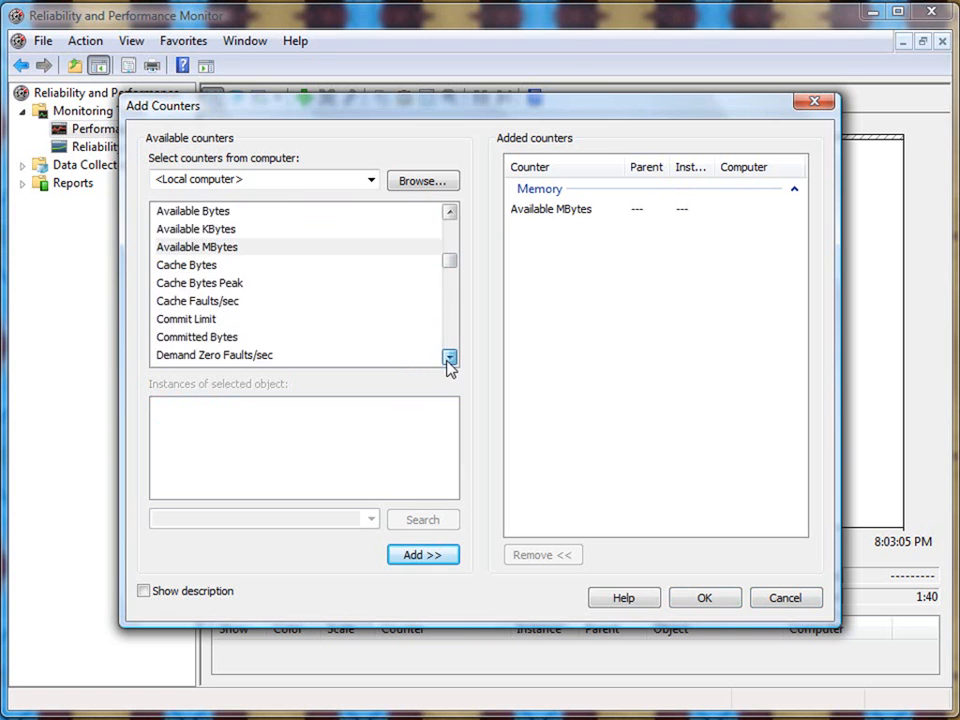
pyautogui.scroll(-10, 450, 362)
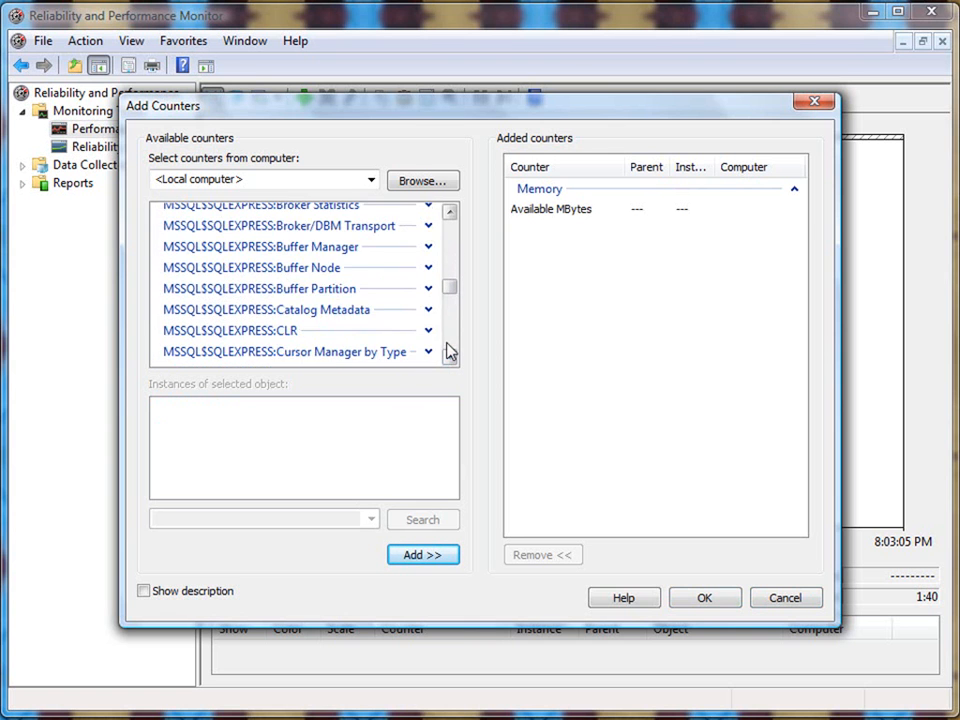
pyautogui.scroll(-8, 447, 350)
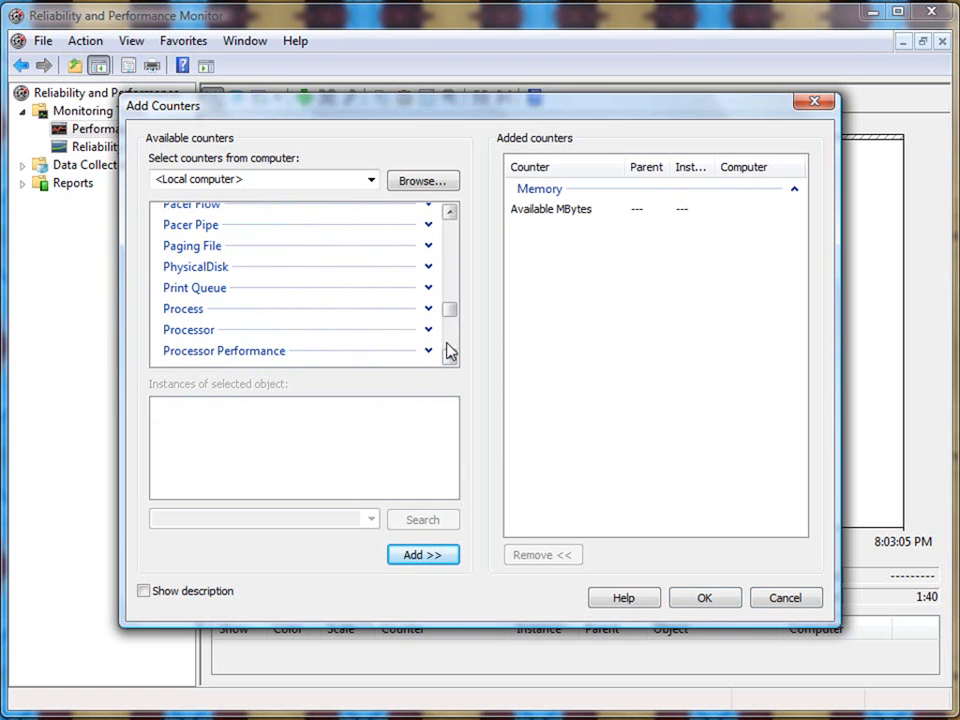
pyautogui.scroll(-3, 450, 362)
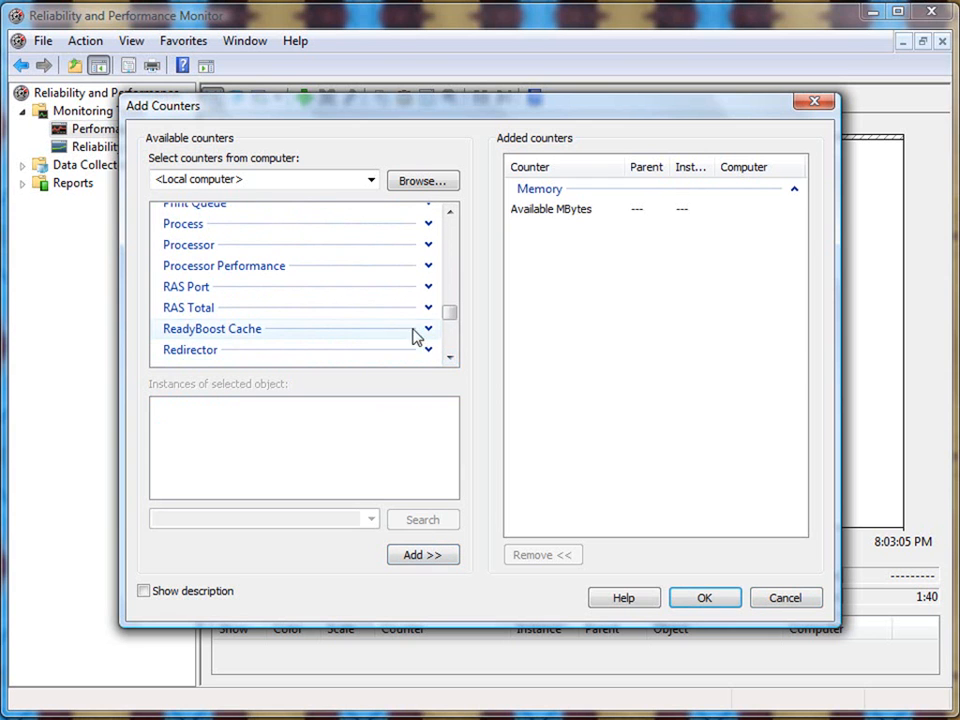
pyautogui.click(428, 330)
pyautogui.scroll(-5, 452, 362)
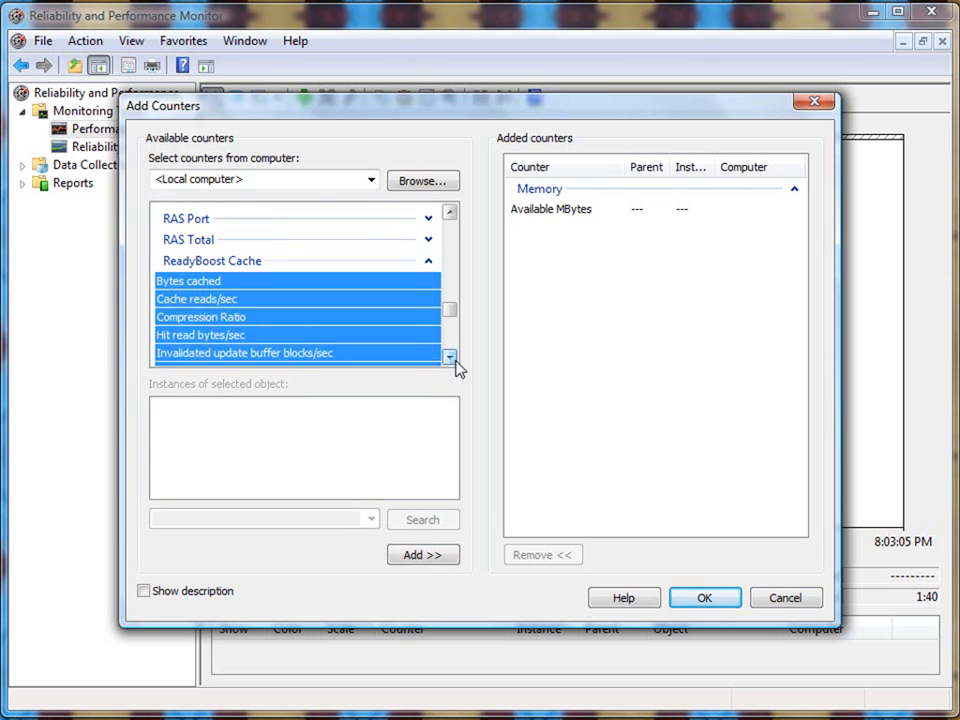
pyautogui.click(451, 358)
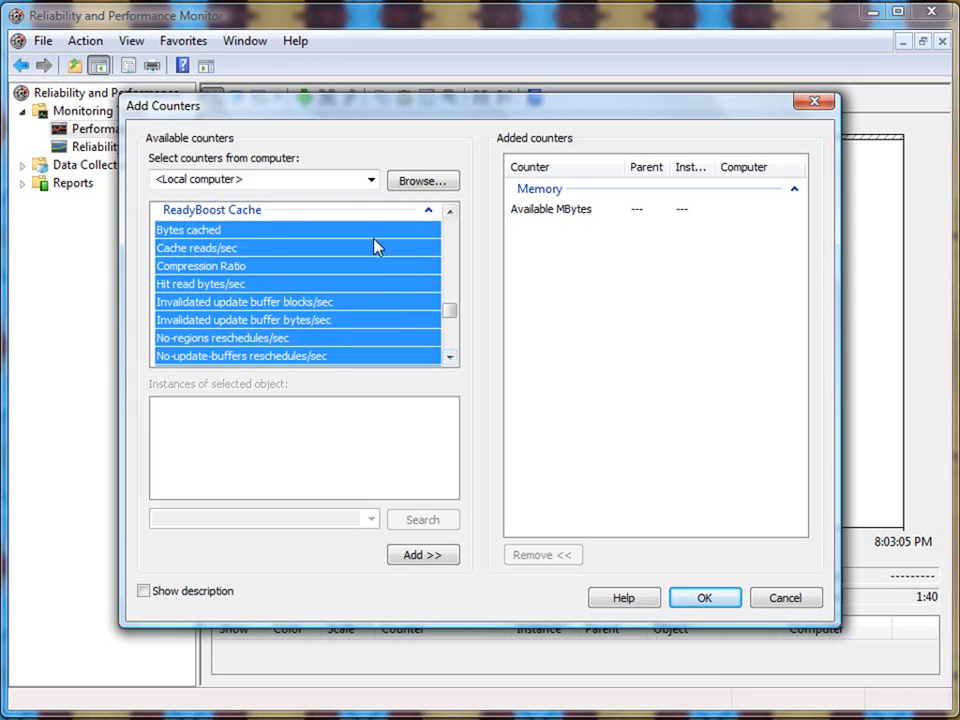
pyautogui.click(374, 248)
pyautogui.click(450, 357)
pyautogui.click(450, 357)
pyautogui.click(450, 357)
pyautogui.click(450, 357)
pyautogui.click(450, 357)
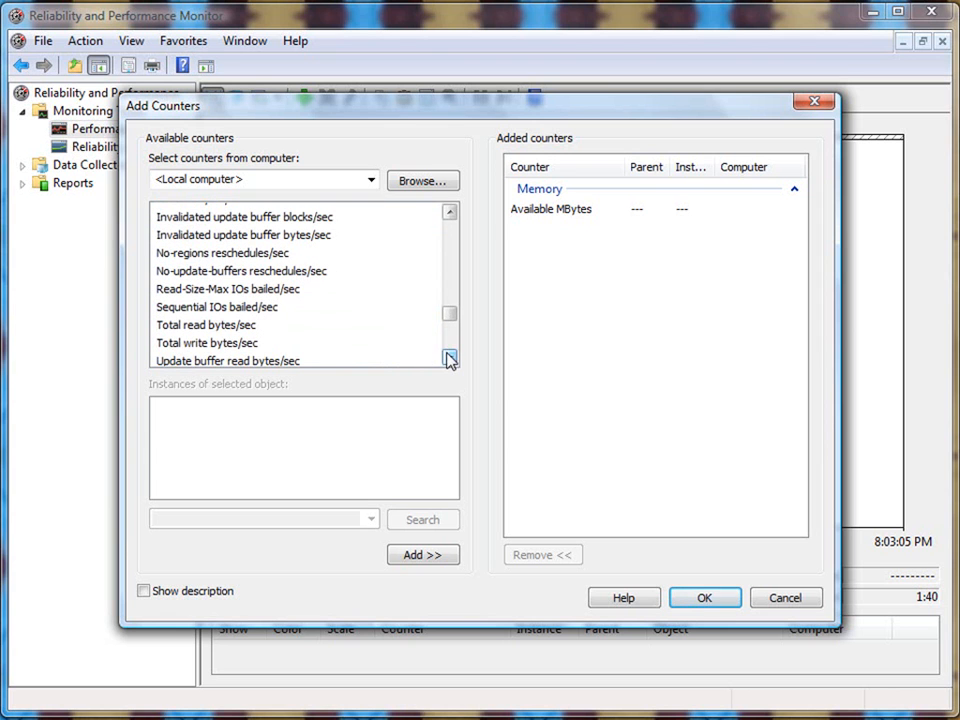
pyautogui.click(428, 557)
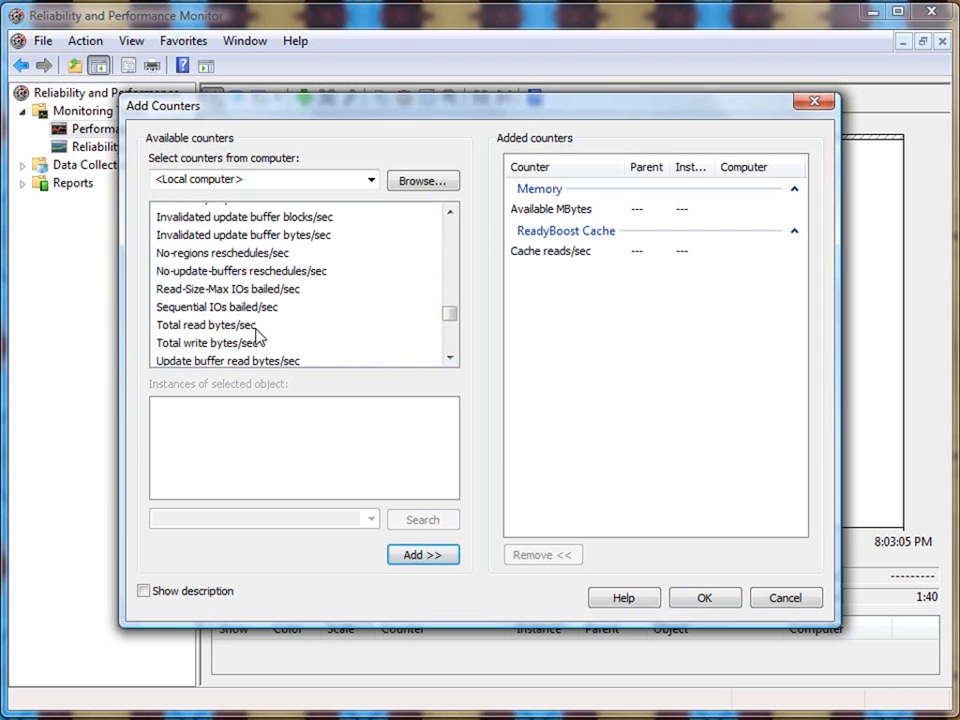
pyautogui.click(706, 598)
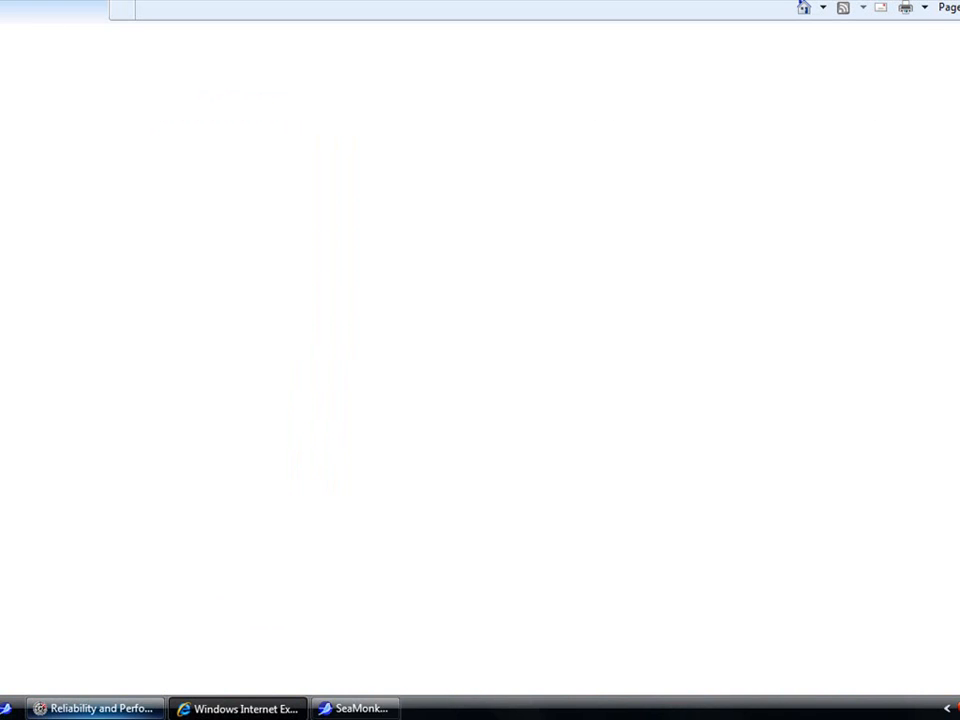
# Switch back to Reliability and Performance Monitor and remove the Available MBytes and Cache reads/sec counters from the graph.
pyautogui.click(100, 708)
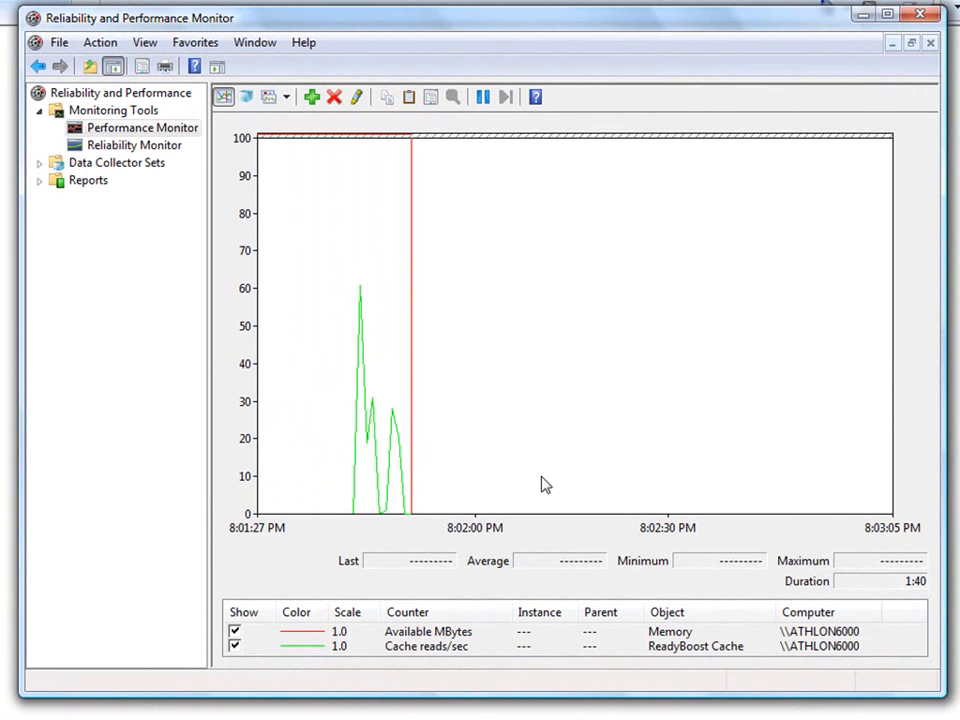
pyautogui.click(333, 98)
pyautogui.click(334, 98)
pyautogui.click(334, 98)
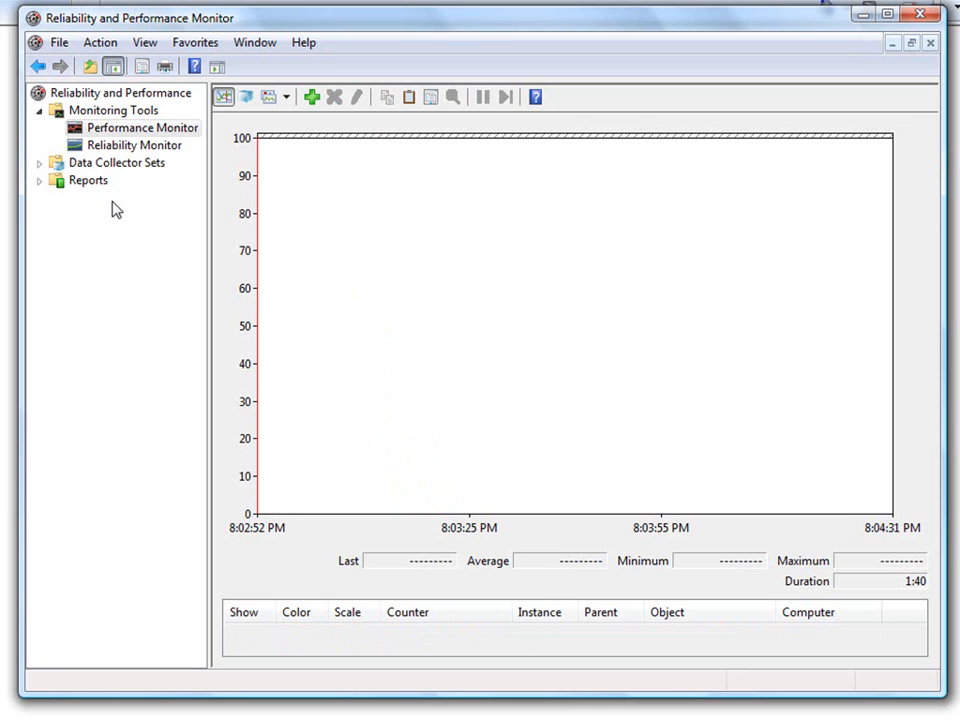
# Start a new data collector set under User Defined, named My Data and created manually.
pyautogui.click(38, 162)
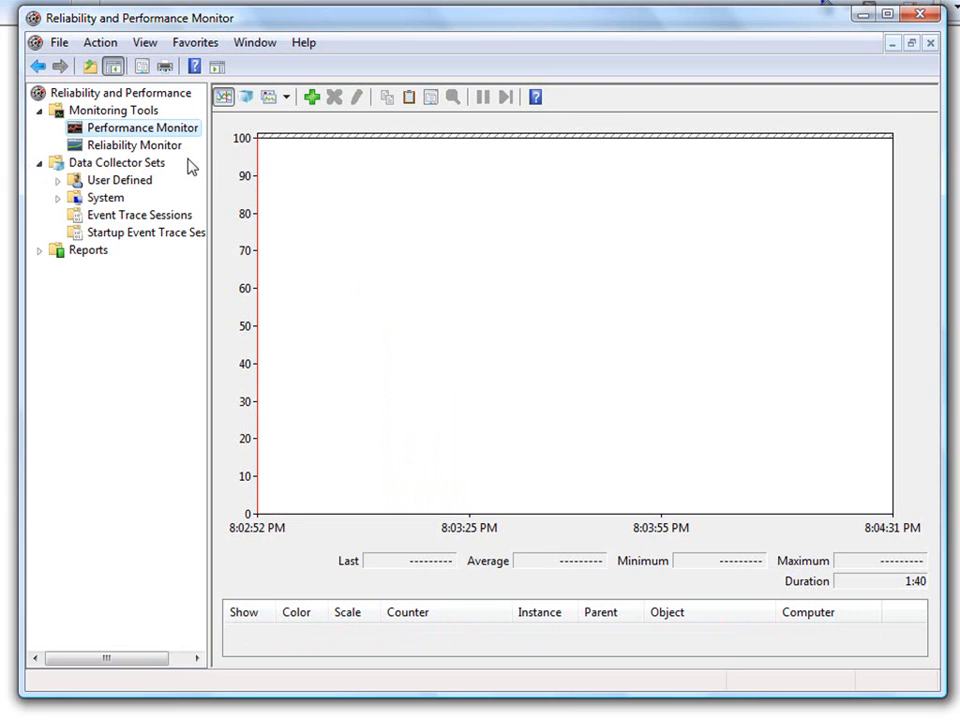
pyautogui.click(150, 164)
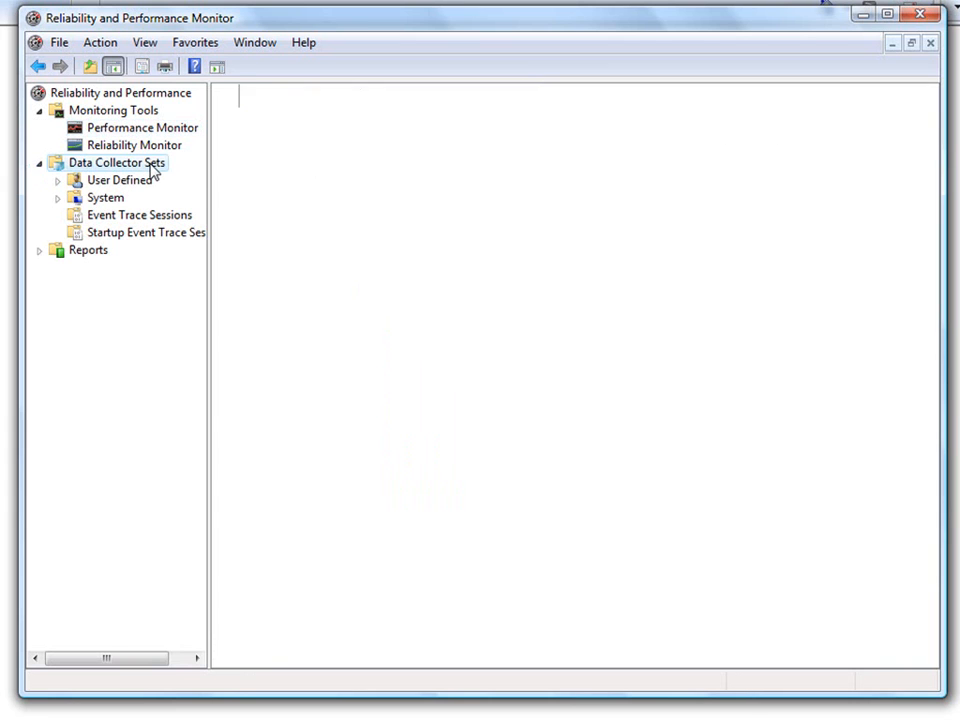
pyautogui.click(128, 184)
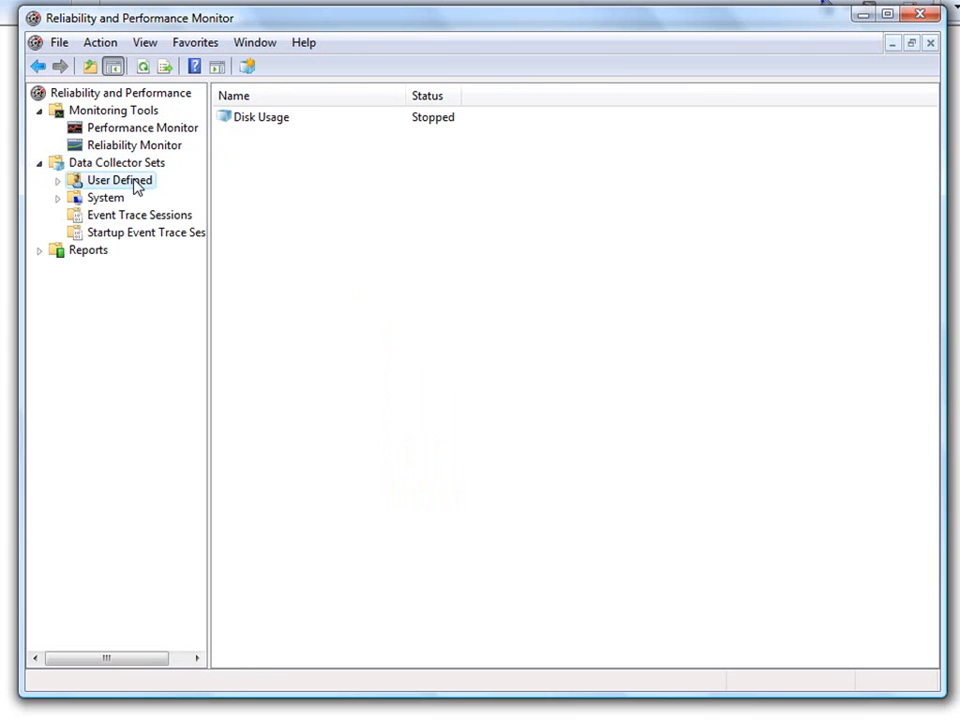
pyautogui.rightClick(135, 186)
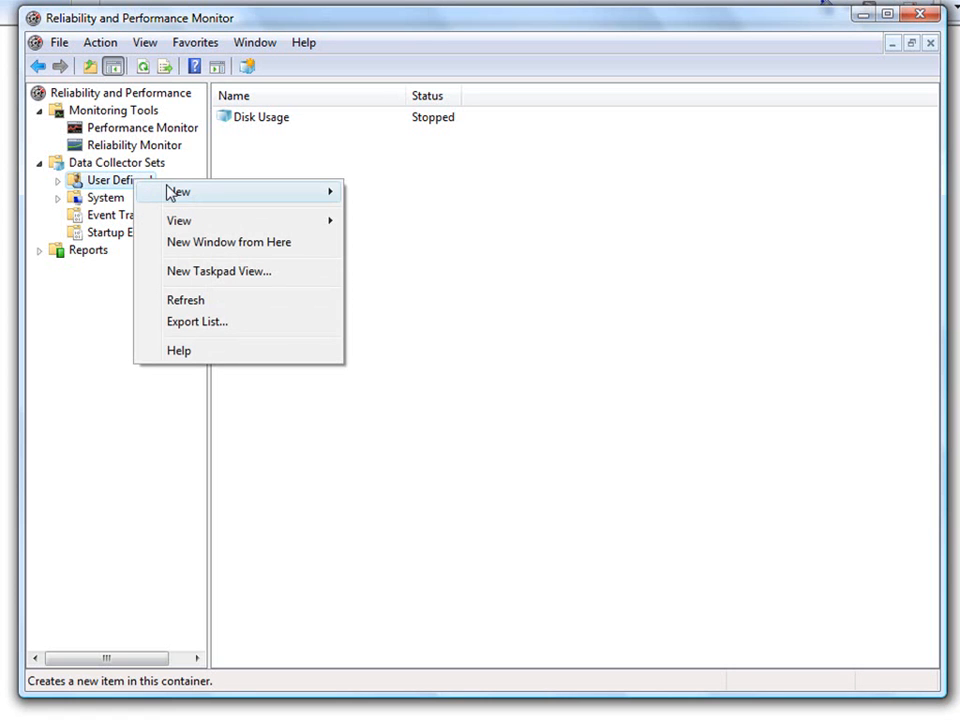
pyautogui.moveTo(177, 195)
pyautogui.click(391, 194)
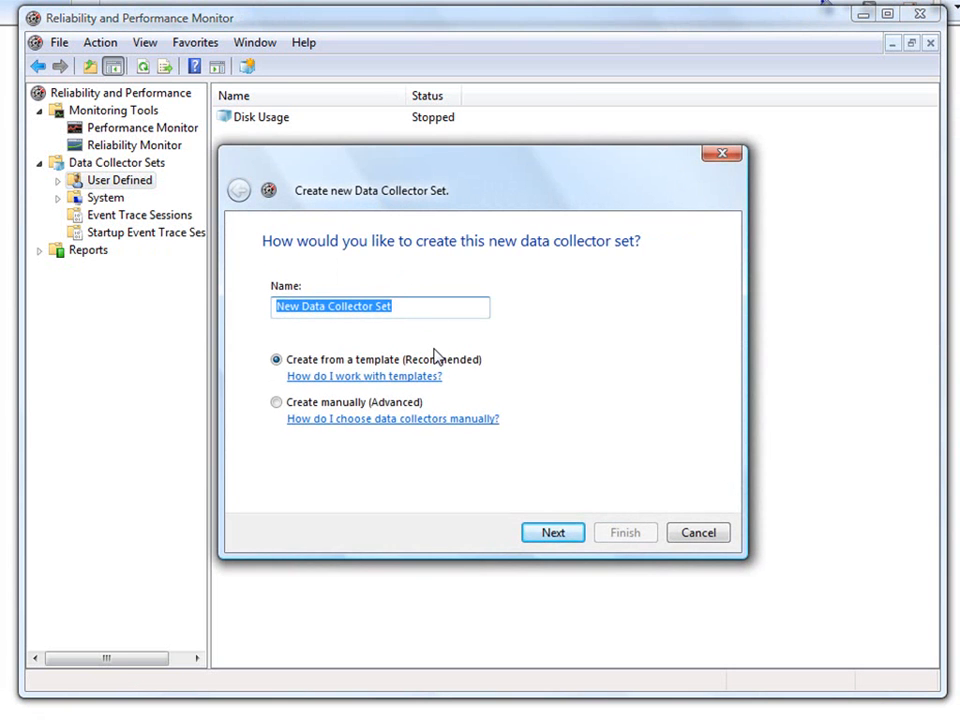
pyautogui.write('My Data')
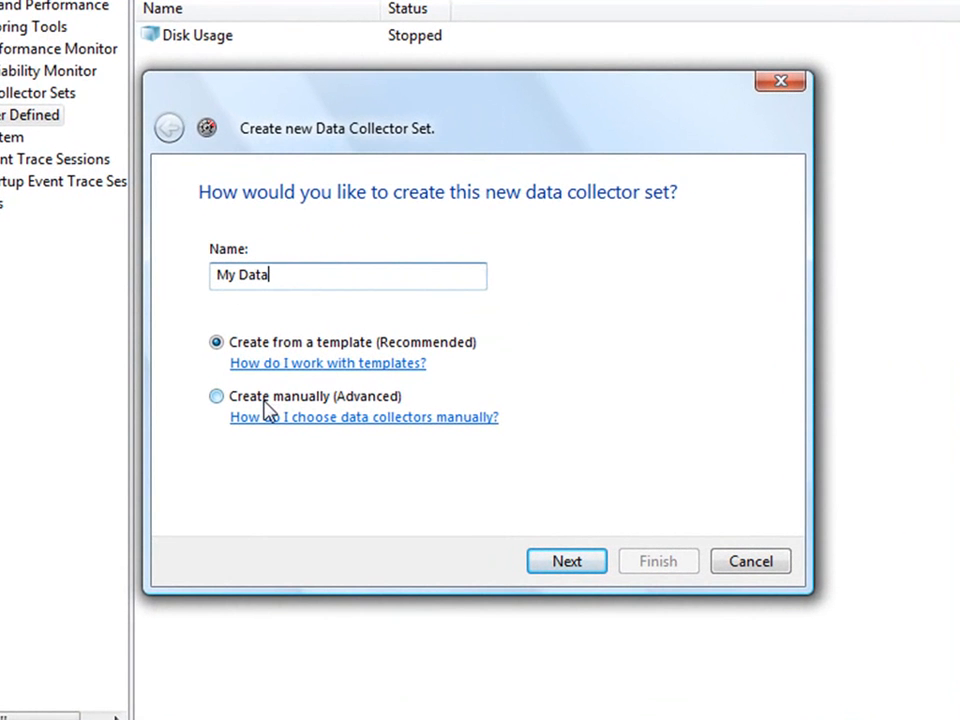
pyautogui.click(318, 396)
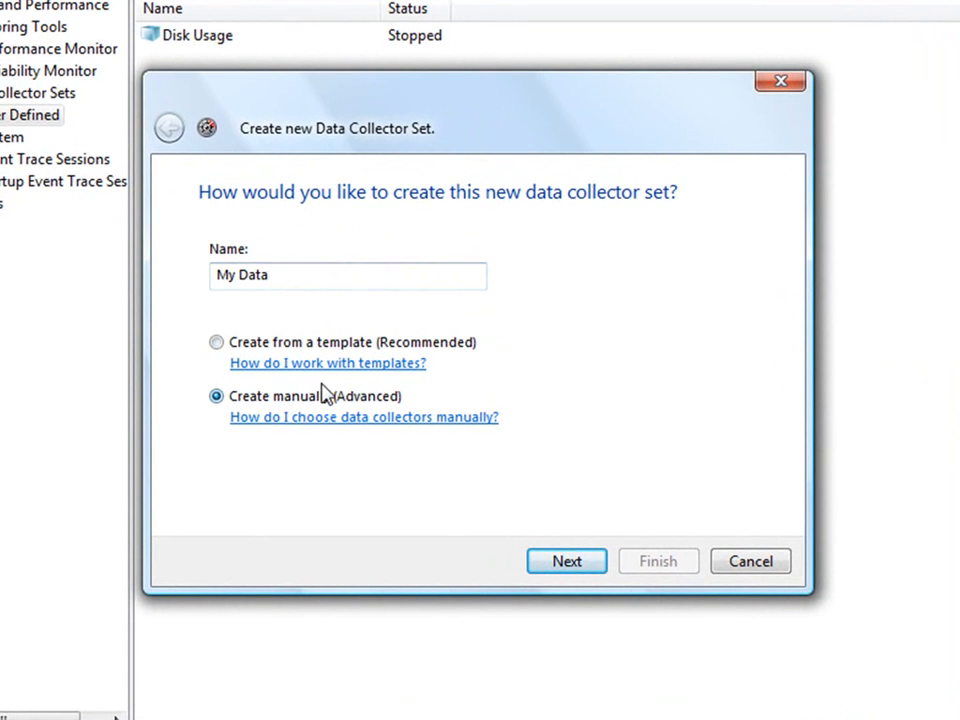
pyautogui.click(572, 563)
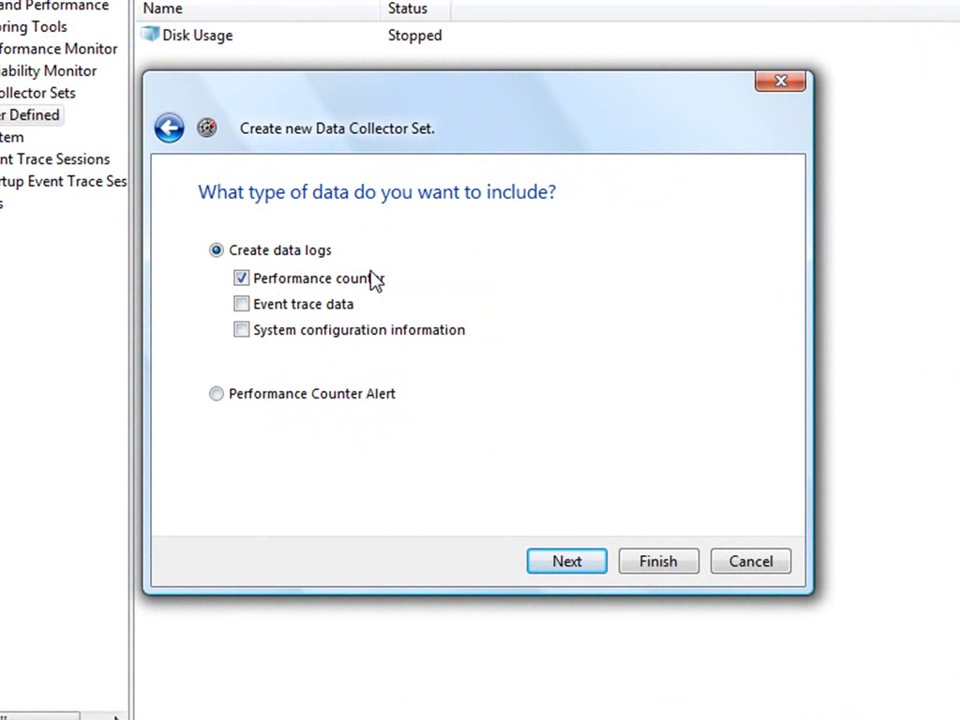
# Include performance counter data logs and add the Processor object's % Processor Time counter for the _Total instance.
pyautogui.click(580, 564)
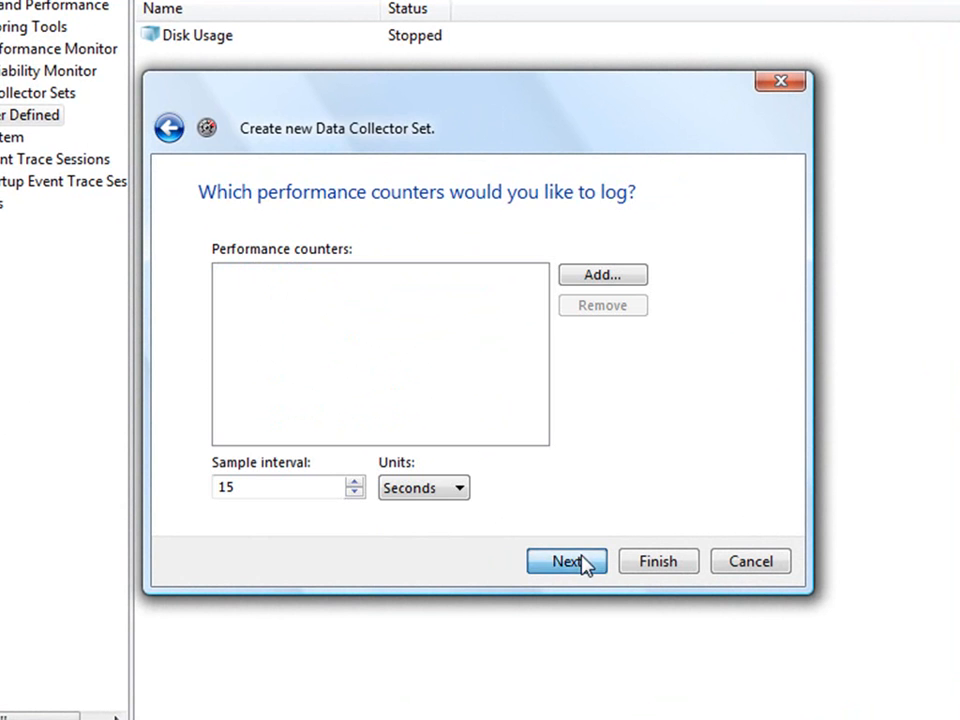
pyautogui.click(612, 277)
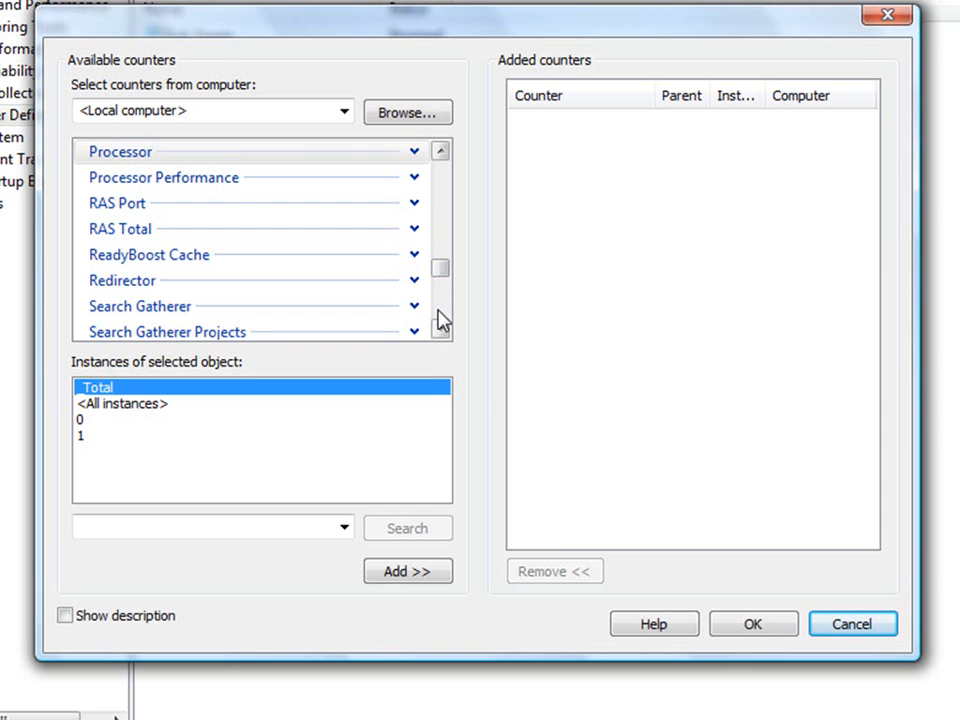
pyautogui.click(414, 151)
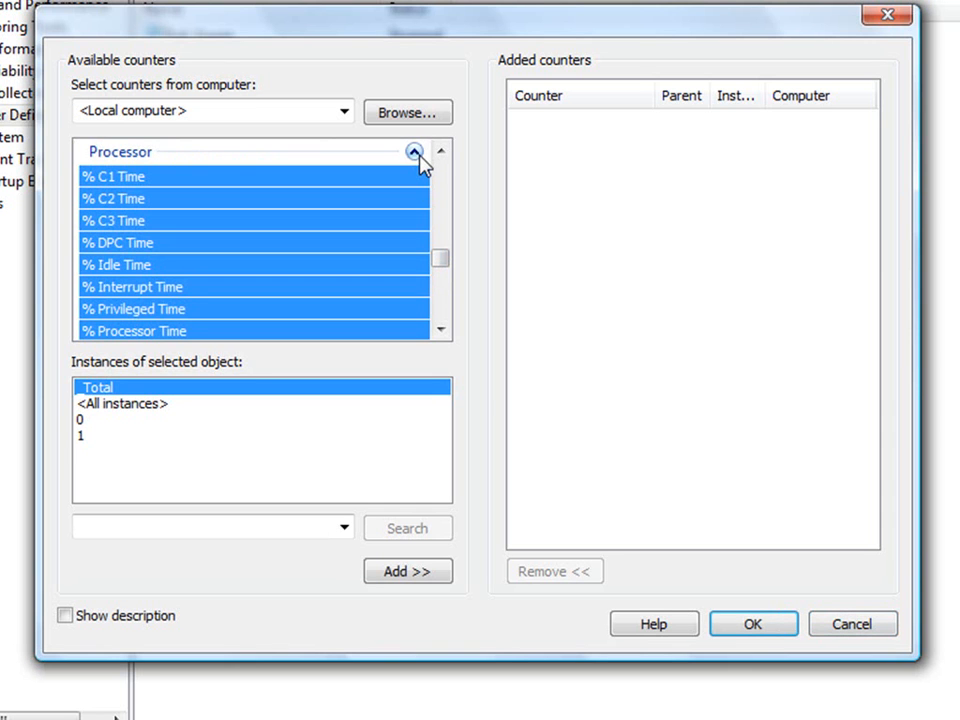
pyautogui.click(441, 329)
pyautogui.click(441, 329)
pyautogui.click(441, 329)
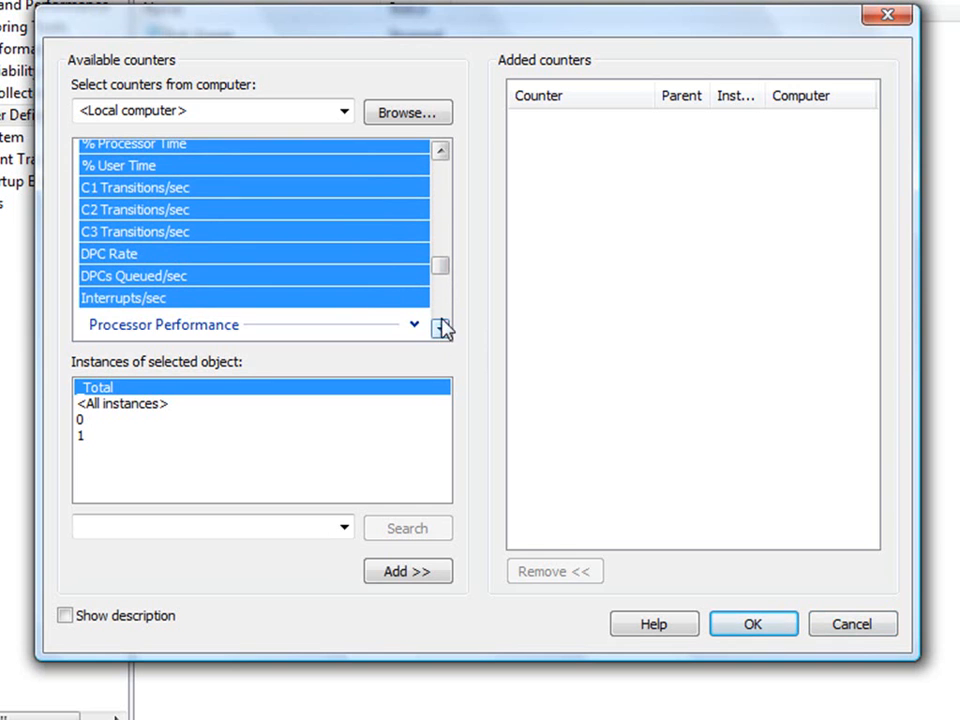
pyautogui.click(441, 151)
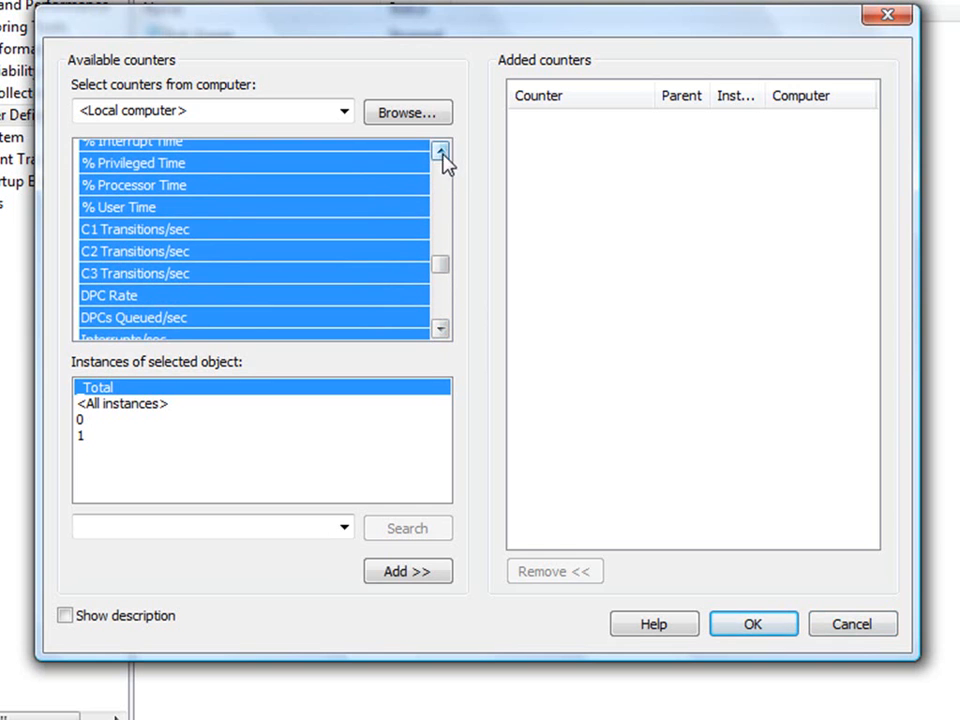
pyautogui.click(362, 189)
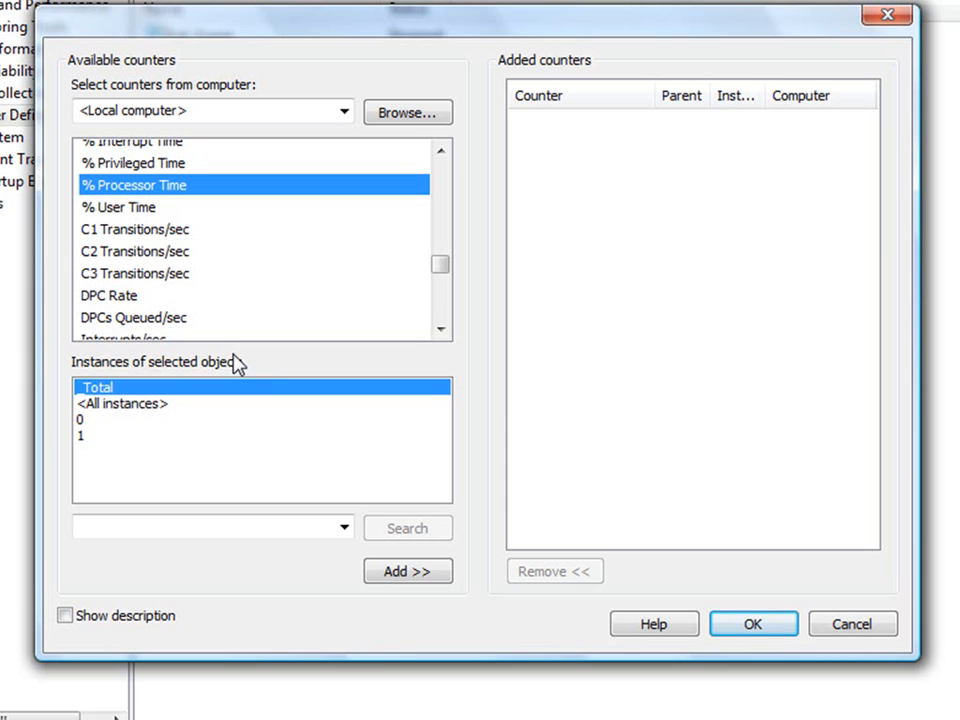
pyautogui.click(428, 576)
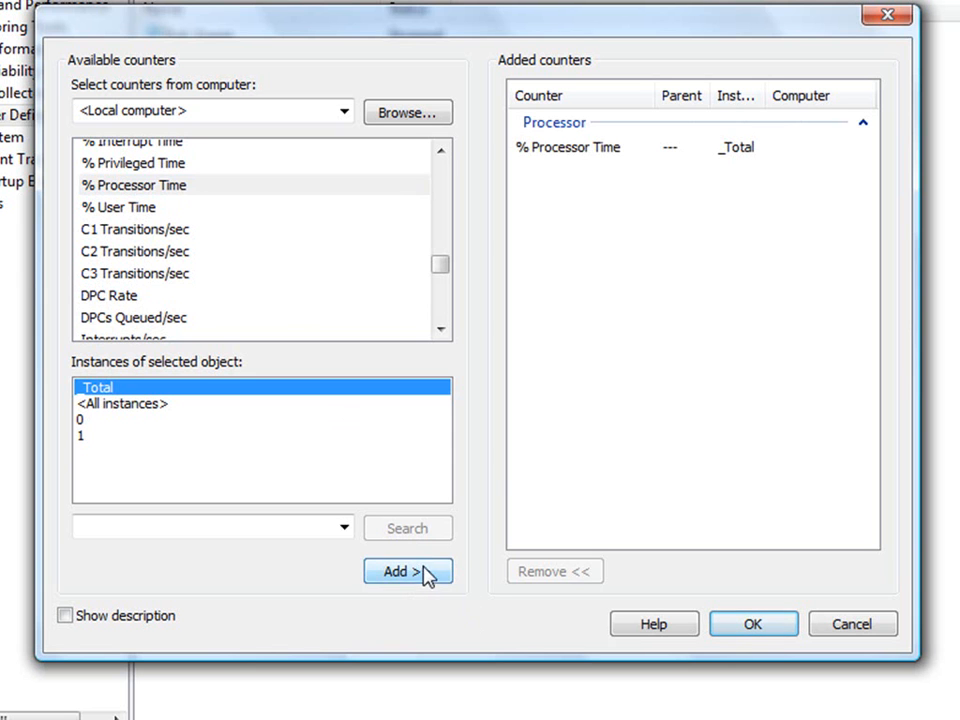
# Add the PhysicalDisk counters % Disk Read Time and % Disk Write Time for _Total and confirm the counter selection.
pyautogui.moveTo(441, 330); pyautogui.dragTo(441, 330)
pyautogui.moveTo(441, 150); pyautogui.dragTo(441, 150)
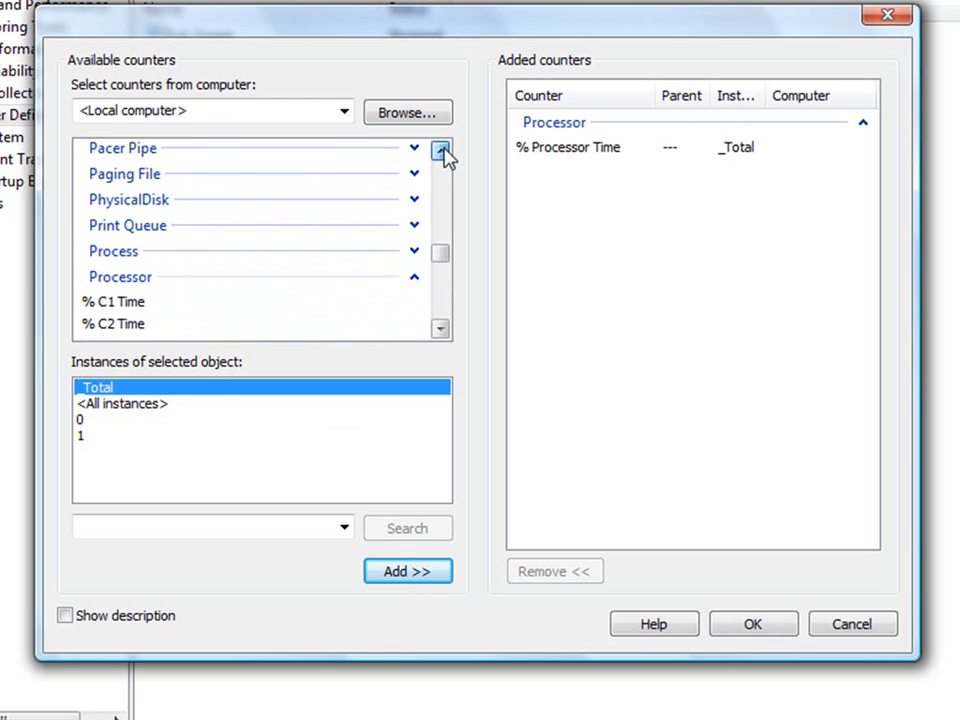
pyautogui.click(412, 201)
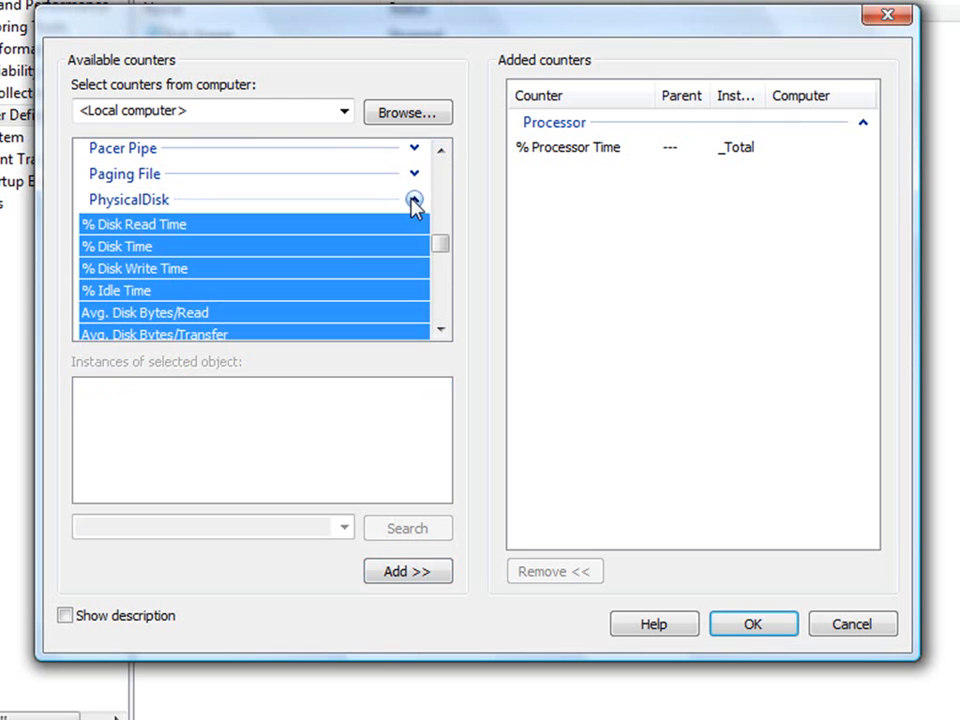
pyautogui.click(192, 250)
pyautogui.click(257, 228)
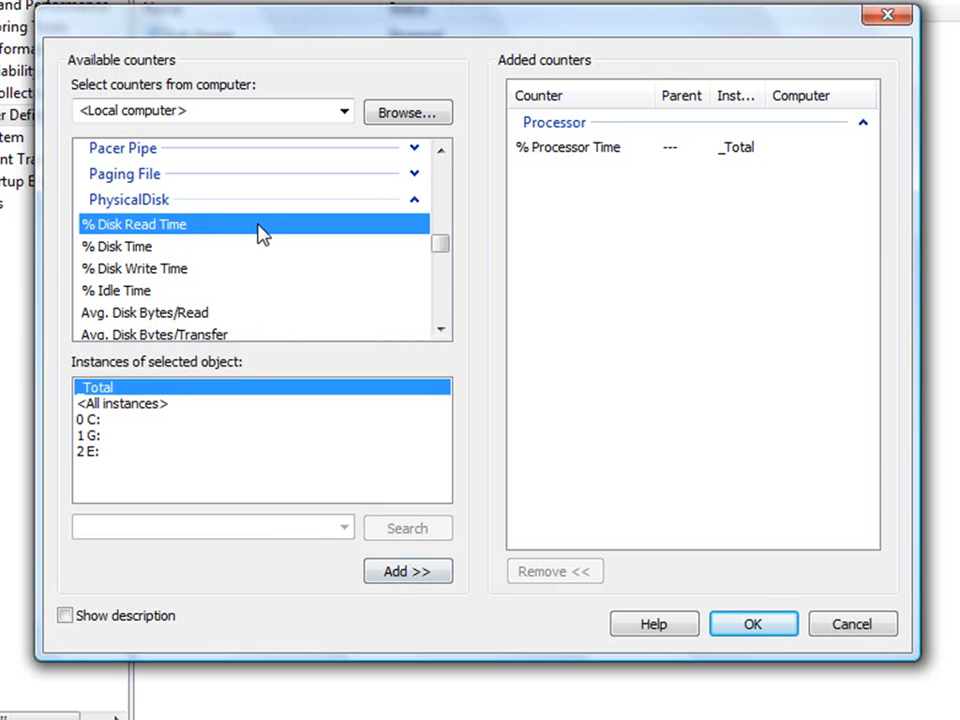
pyautogui.click(396, 571)
pyautogui.click(200, 270)
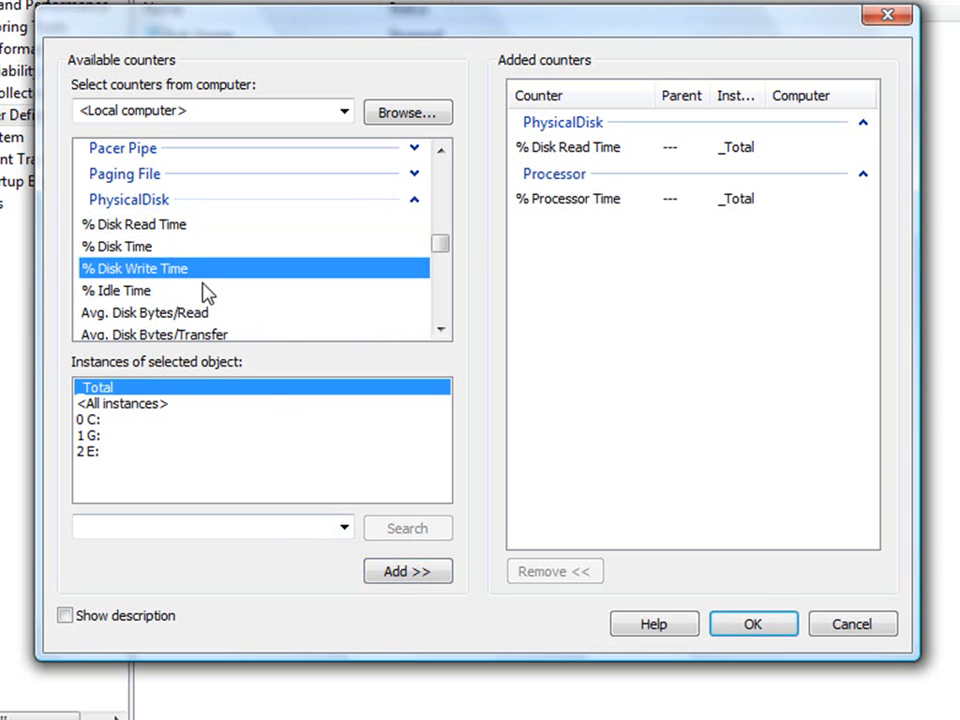
pyautogui.click(404, 572)
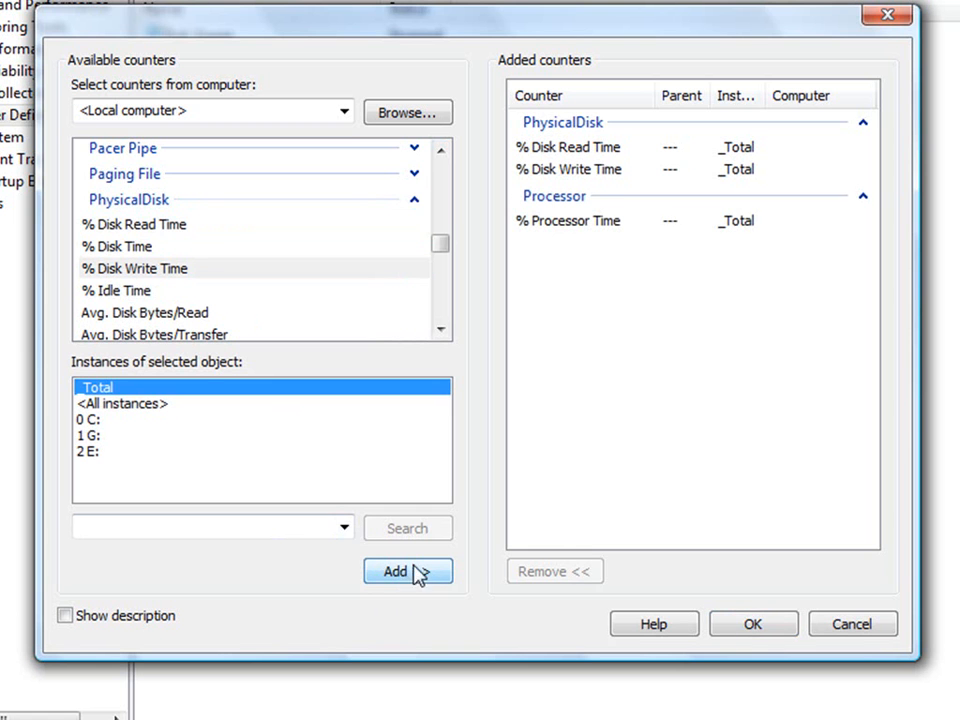
pyautogui.click(753, 625)
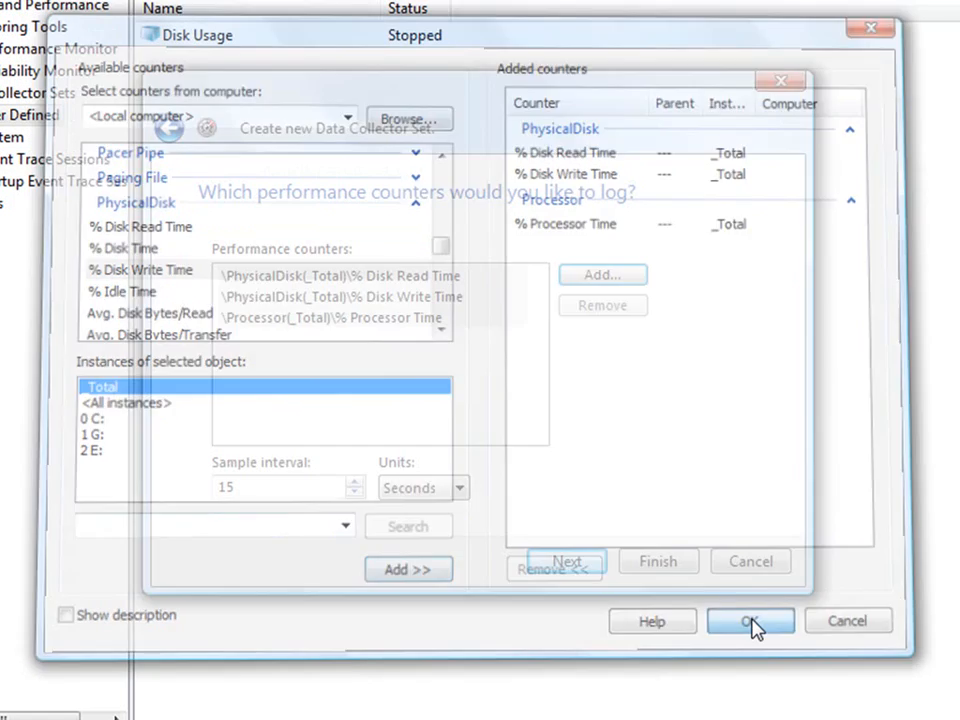
# Set the sample interval of the logged performance counters to 5 seconds.
pyautogui.click(328, 487)
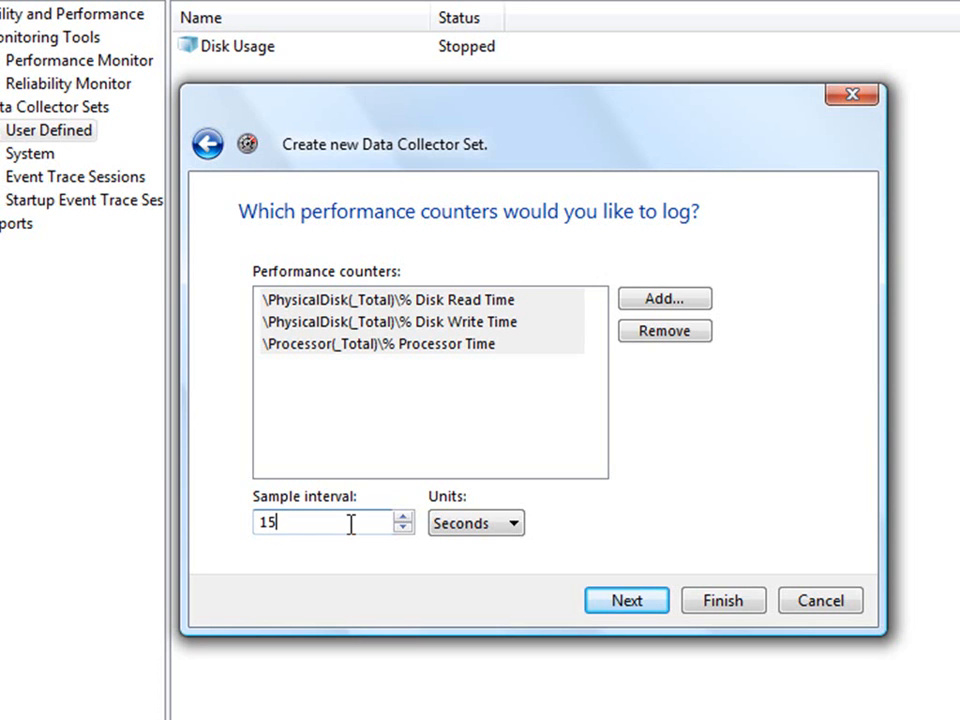
pyautogui.moveTo(351, 525); pyautogui.dragTo(259, 521)
pyautogui.write('300')
pyautogui.press('BackSpace')
pyautogui.press('BackSpace')
pyautogui.press('BackSpace')
pyautogui.write('5')
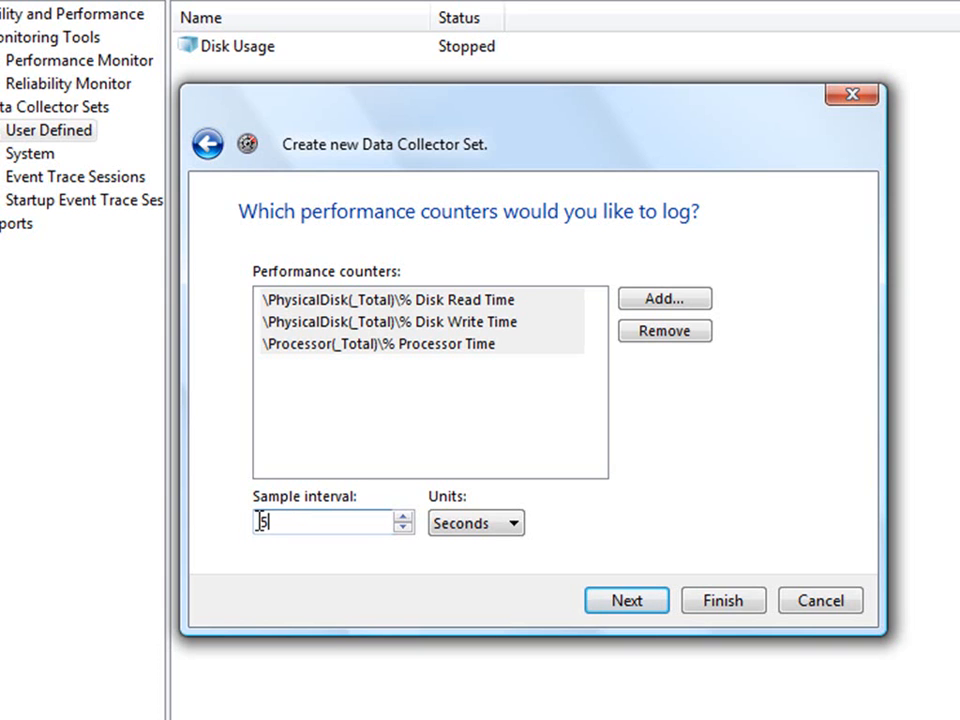
# Accept the default root directory and run-as account, and create the data collector set with Save and close.
pyautogui.click(640, 600)
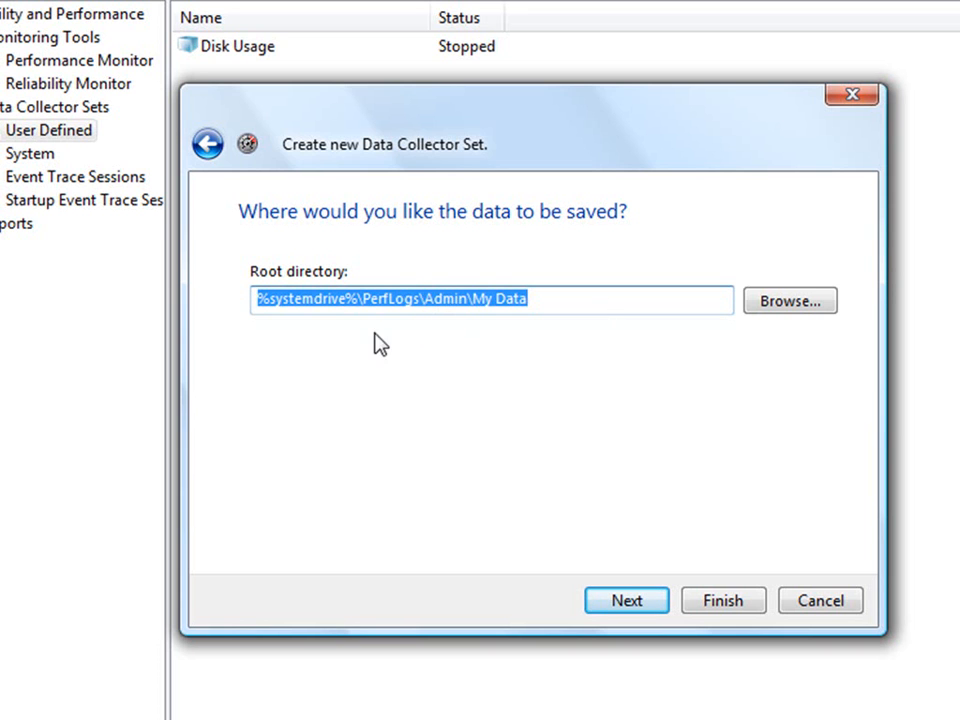
pyautogui.click(639, 603)
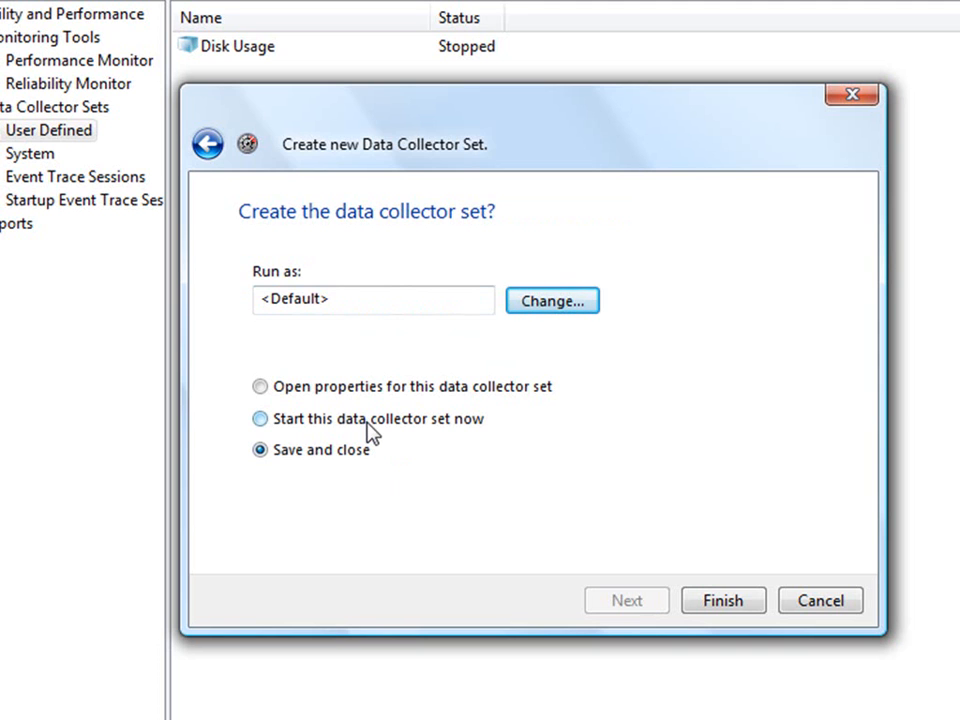
pyautogui.click(729, 603)
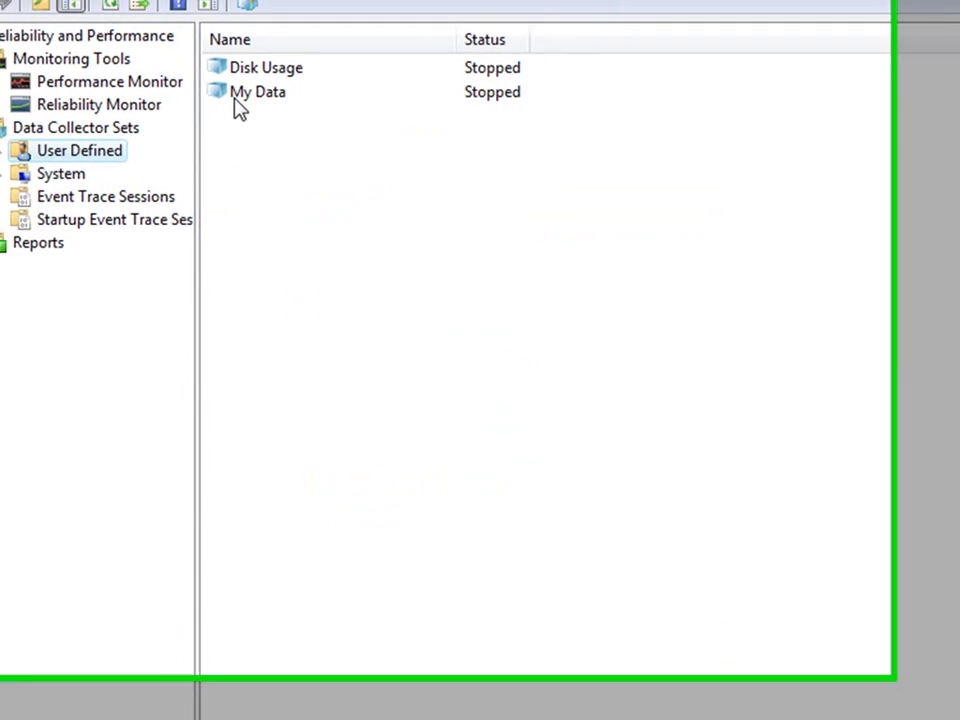
# Review the schedule, security, directory and stop condition settings in the My Data properties, and leave without changing them.
pyautogui.rightClick(246, 94)
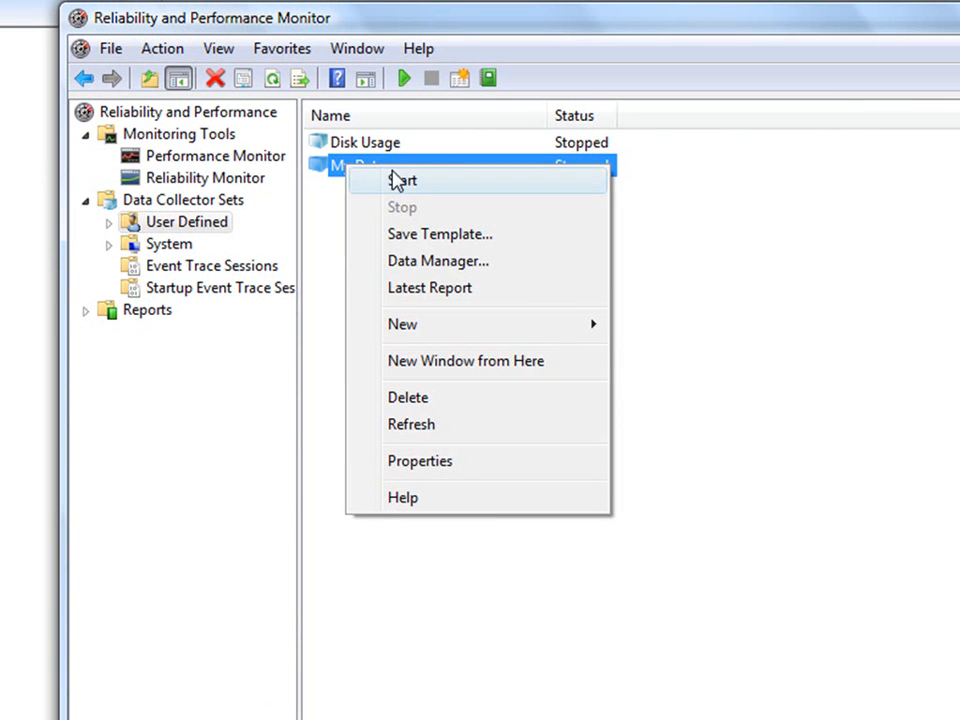
pyautogui.click(448, 461)
pyautogui.click(612, 215)
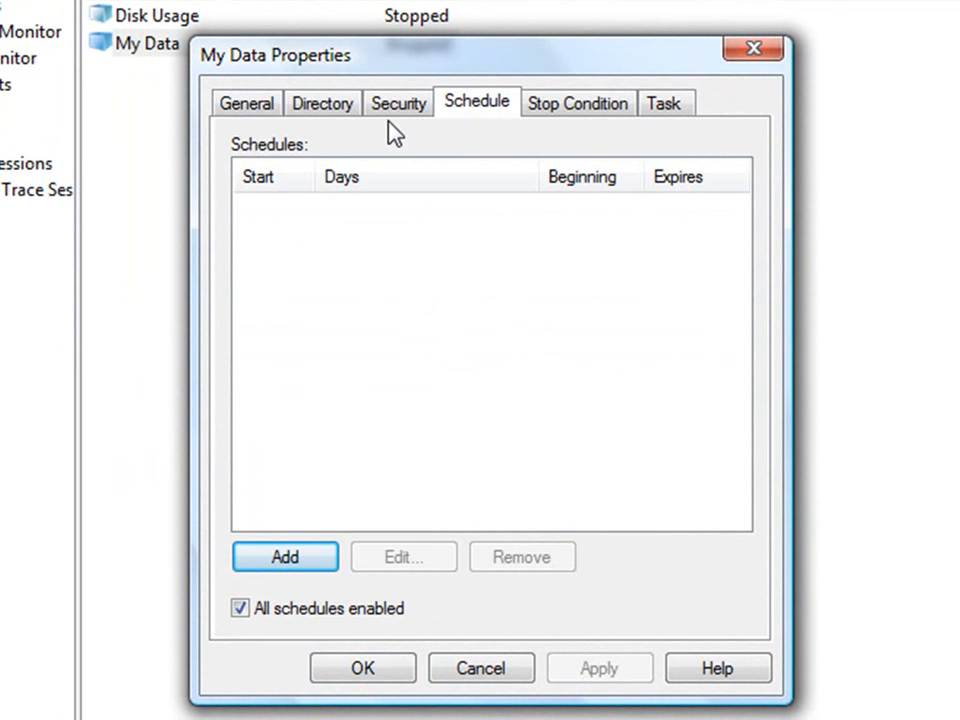
pyautogui.click(418, 118)
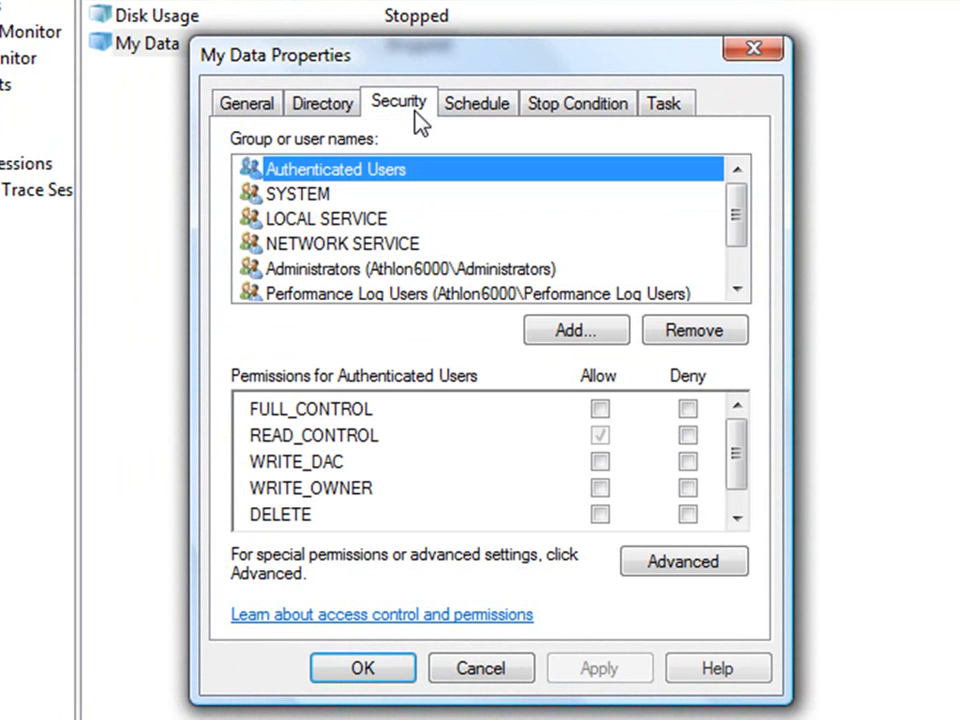
pyautogui.click(327, 113)
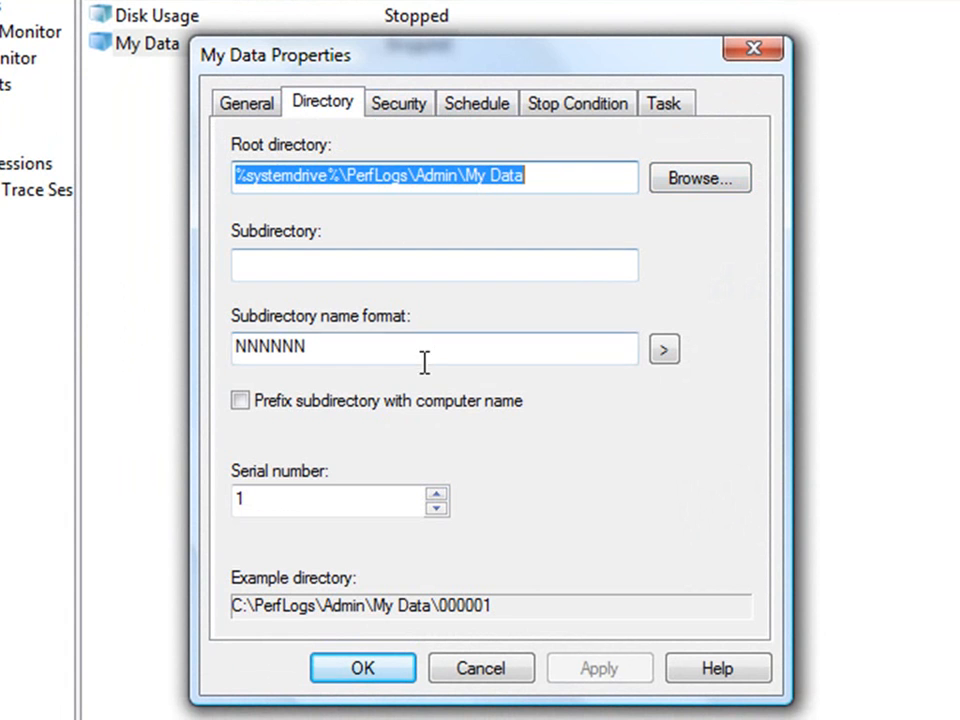
pyautogui.click(580, 106)
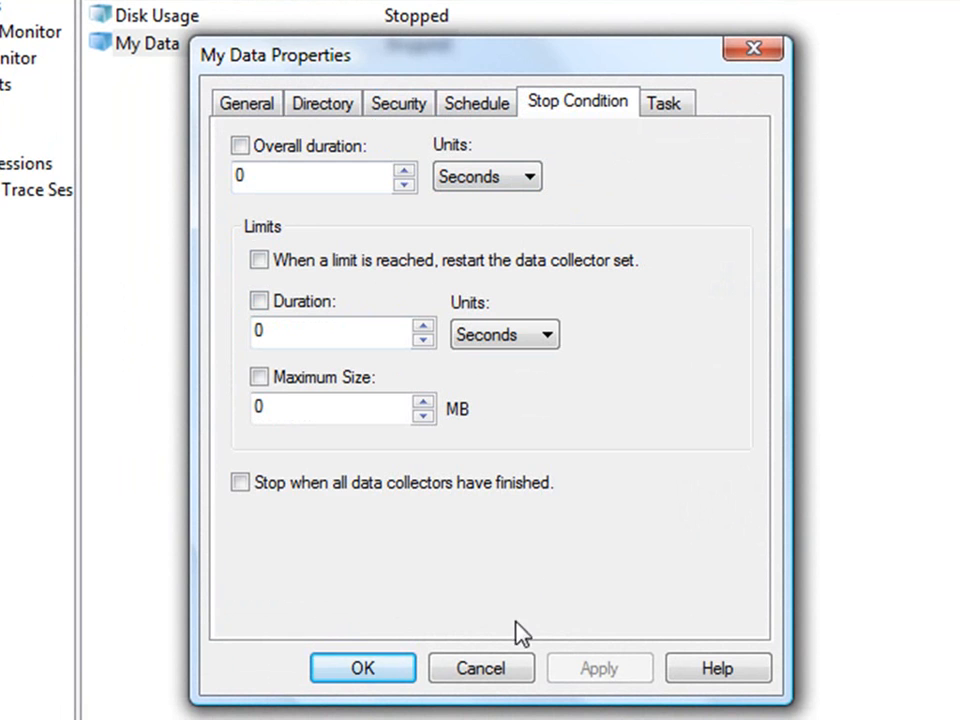
pyautogui.click(490, 670)
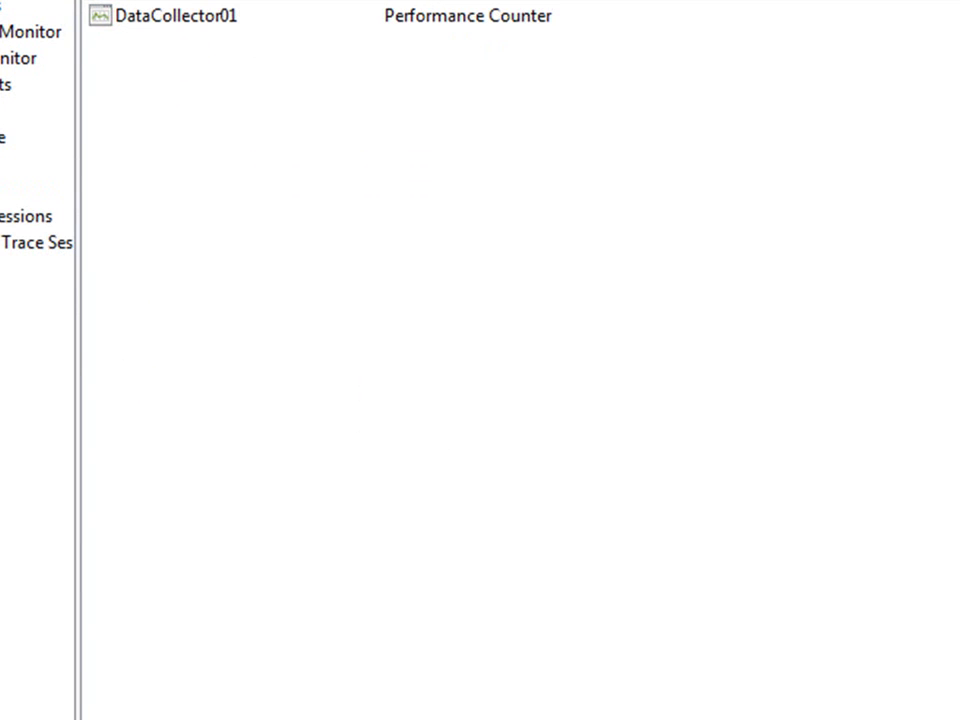
# Start the My Data collector set and show its entry among the user-defined reports.
pyautogui.rightClick(110, 224)
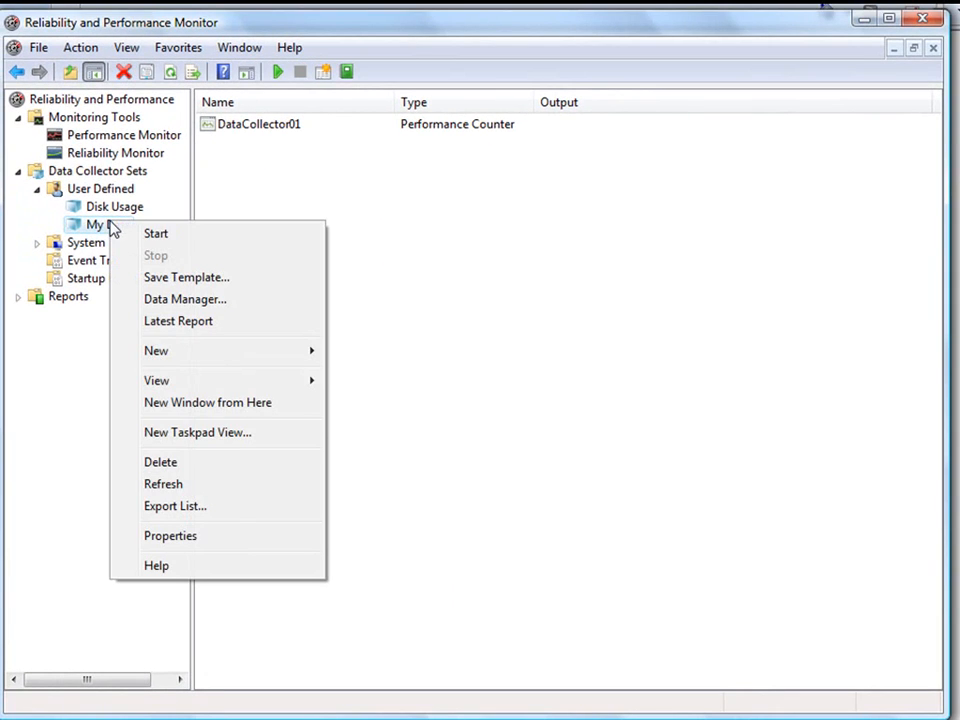
pyautogui.click(148, 236)
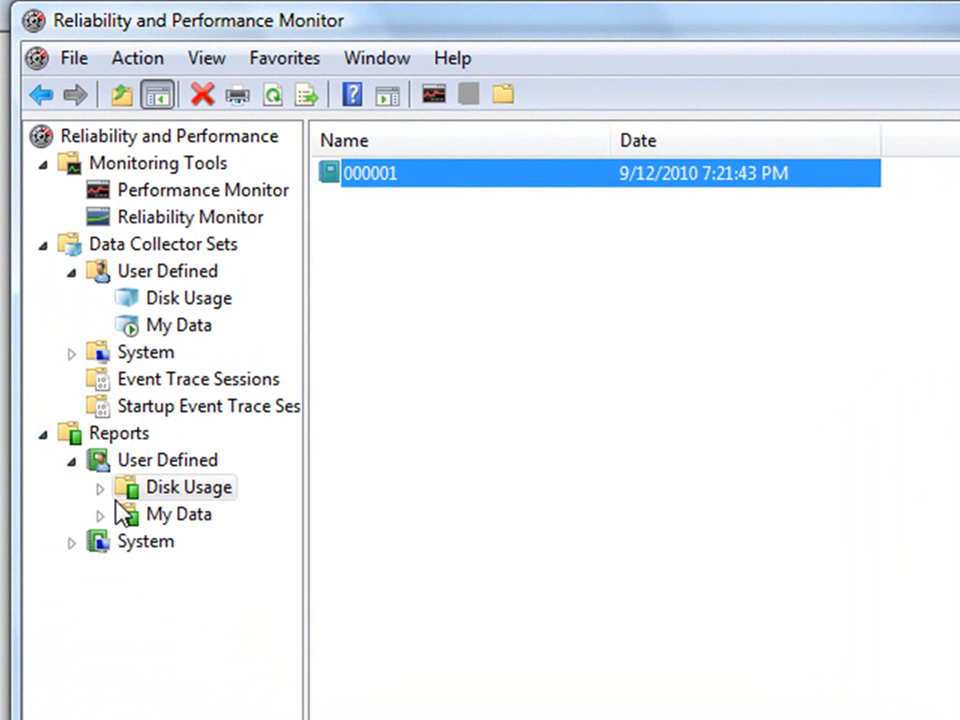
pyautogui.click(128, 441)
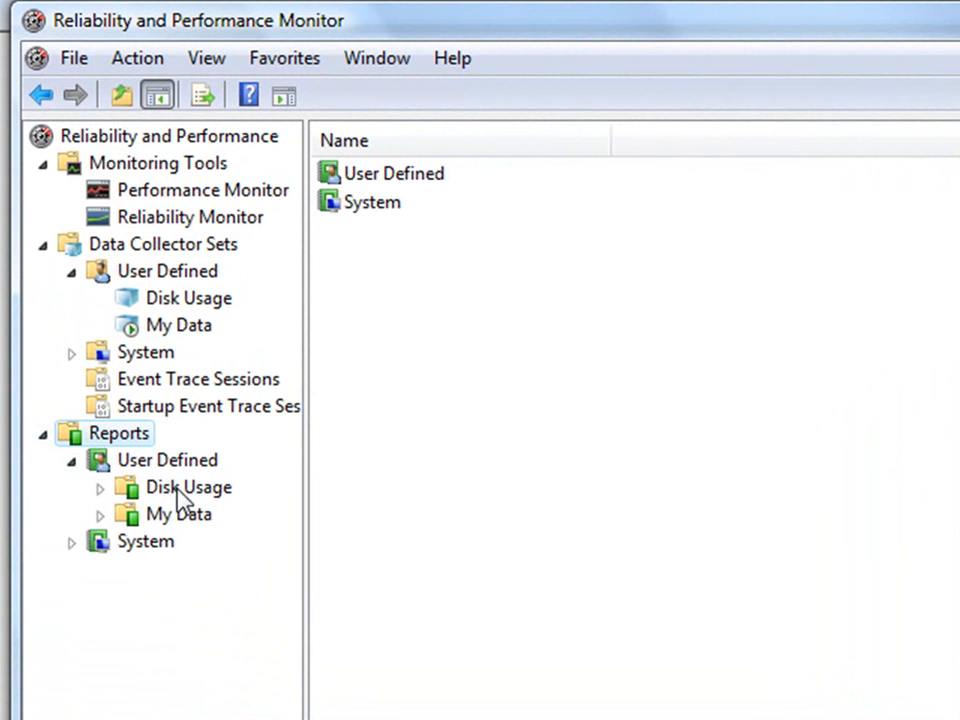
pyautogui.click(186, 518)
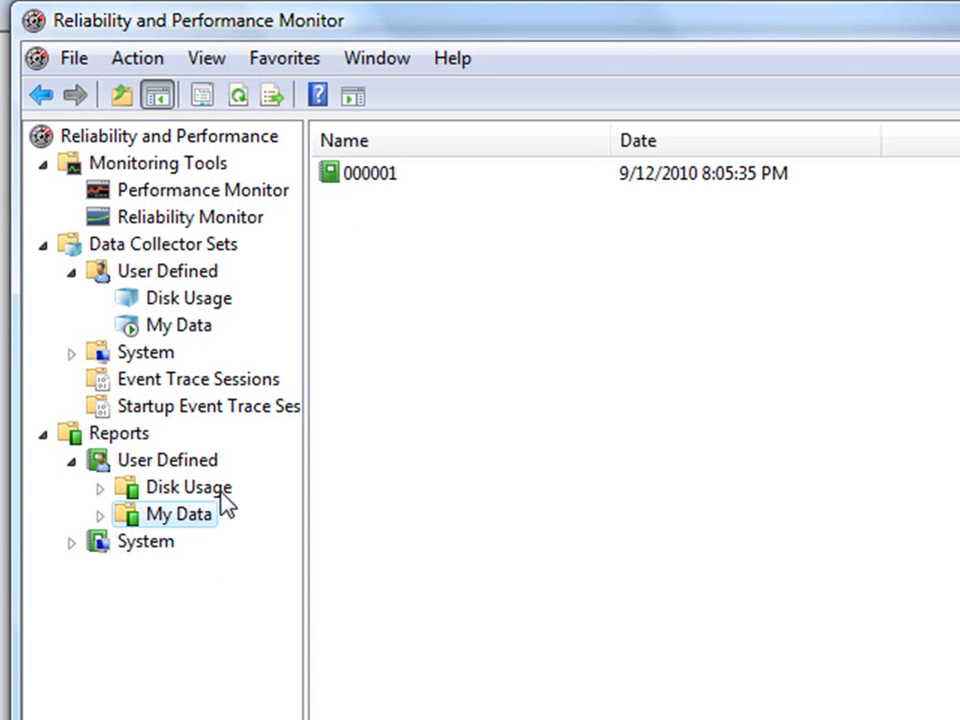
# Open report 000001 of the user-defined Disk Usage set and widen the window to enlarge its graph.
pyautogui.click(226, 497)
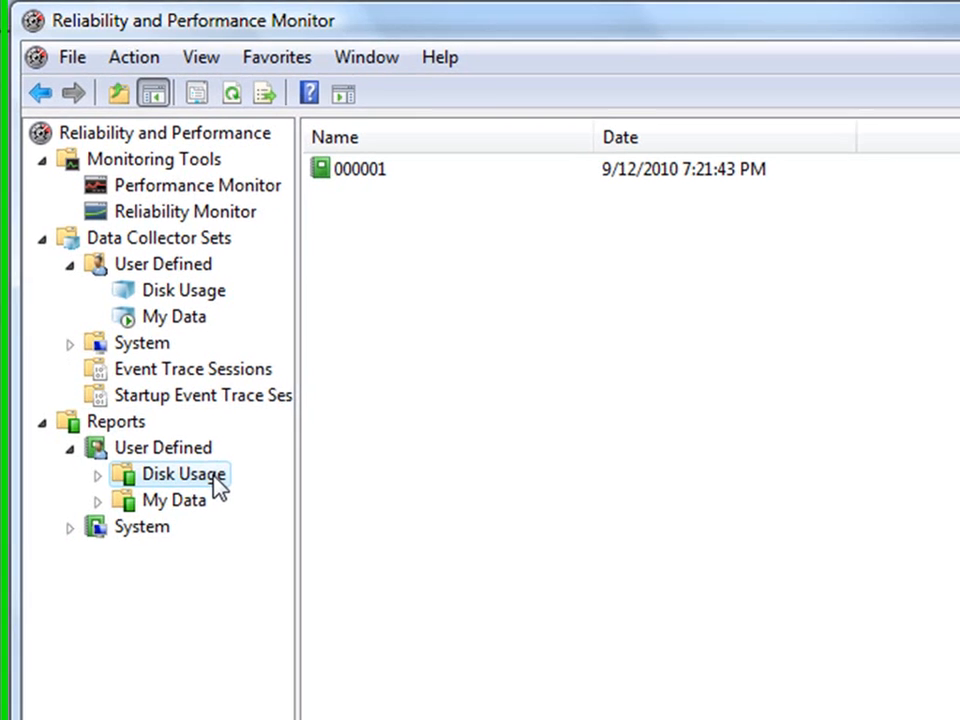
pyautogui.doubleClick(371, 173)
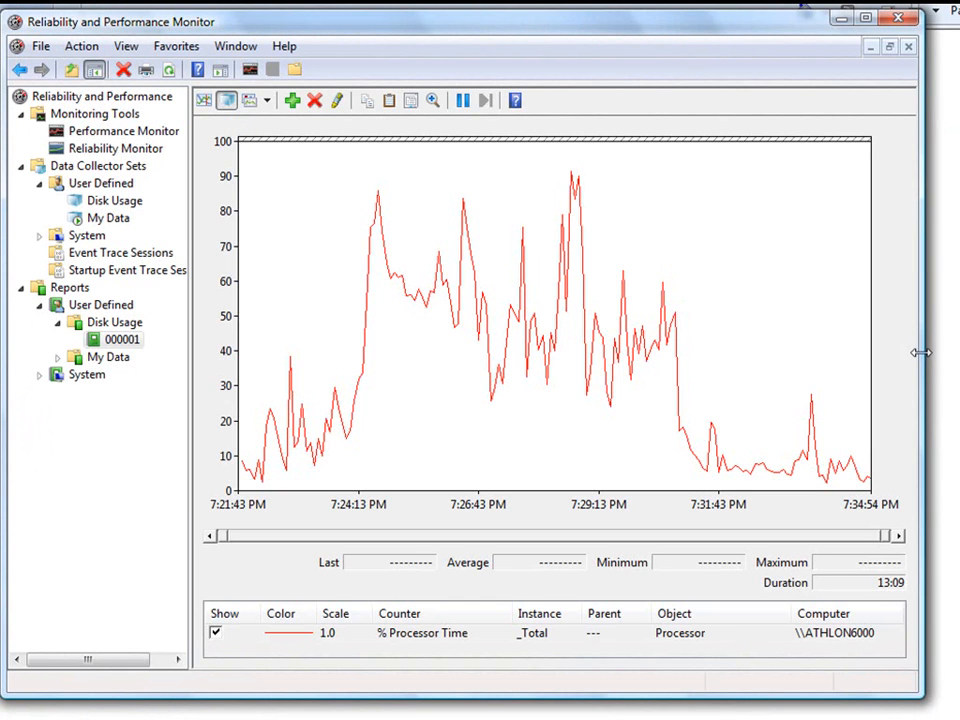
pyautogui.moveTo(920, 352); pyautogui.dragTo(959, 355)
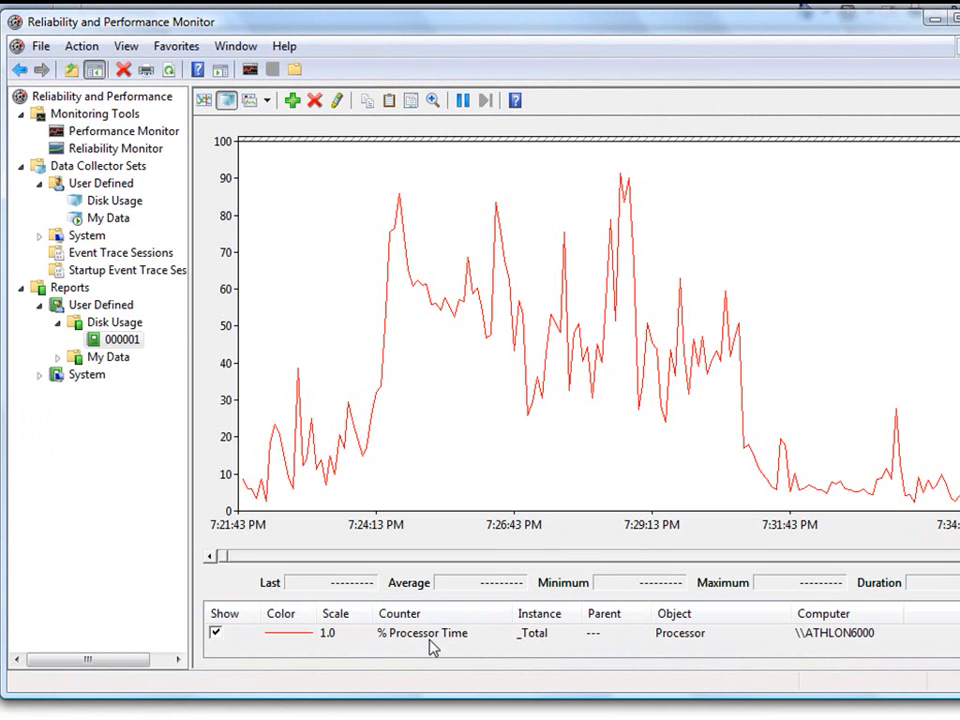
# Add all PhysicalDisk counters for all instances to the report graph and hide the % Disk Read Time line.
pyautogui.click(293, 108)
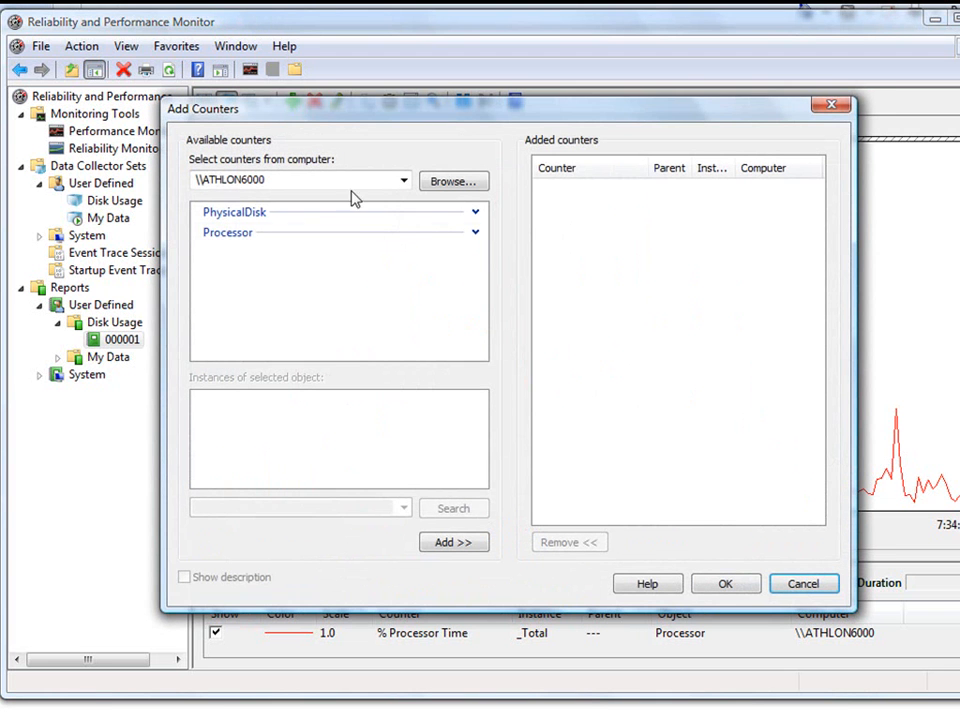
pyautogui.click(475, 213)
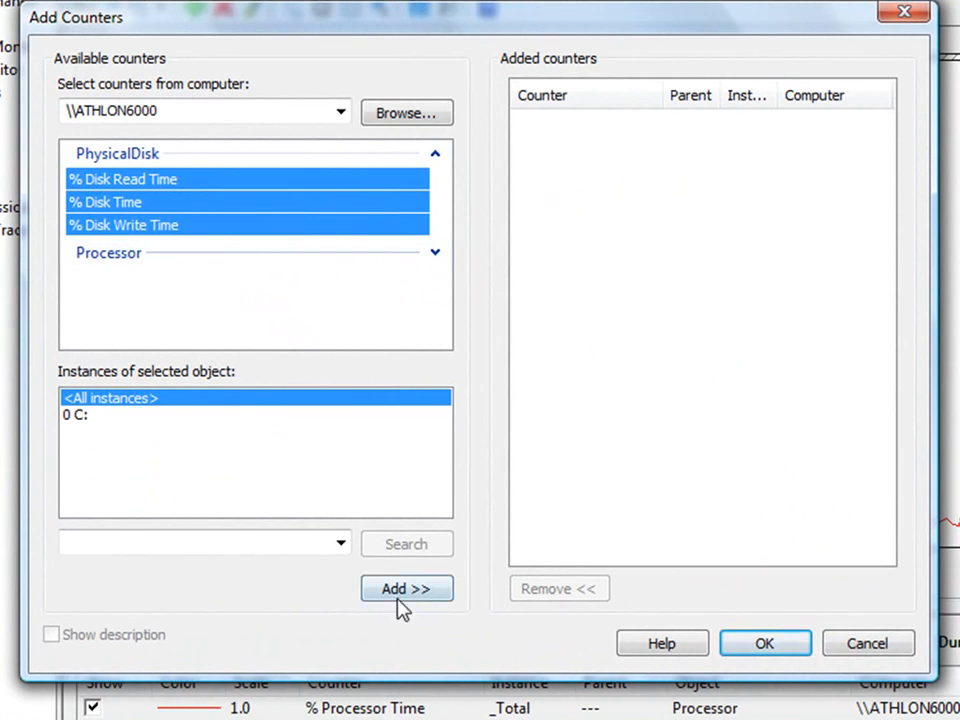
pyautogui.click(460, 543)
pyautogui.click(764, 643)
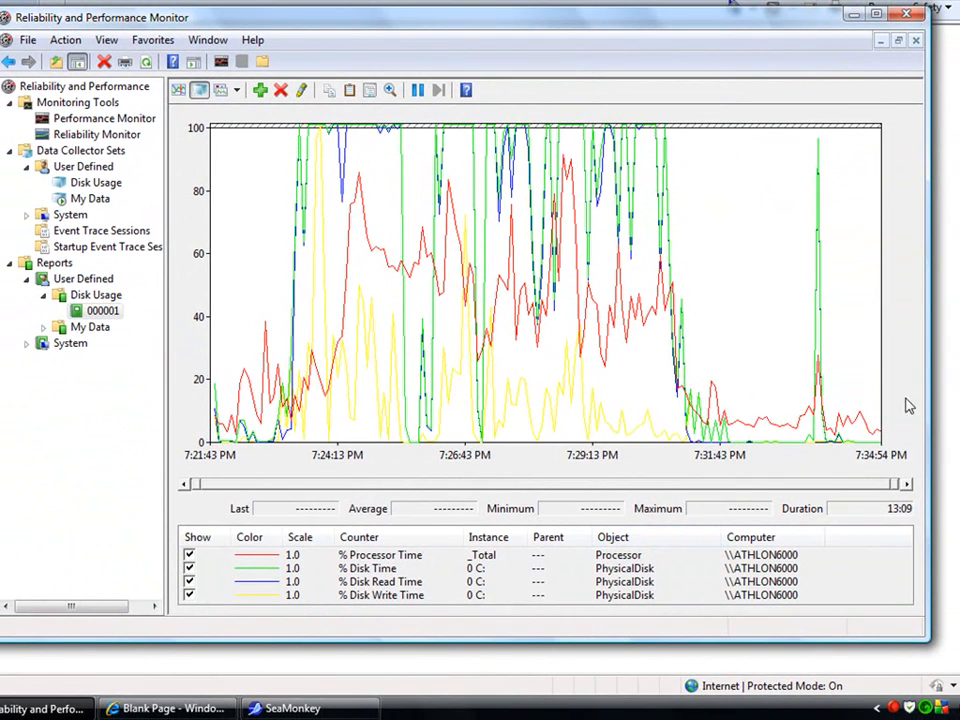
pyautogui.click(189, 582)
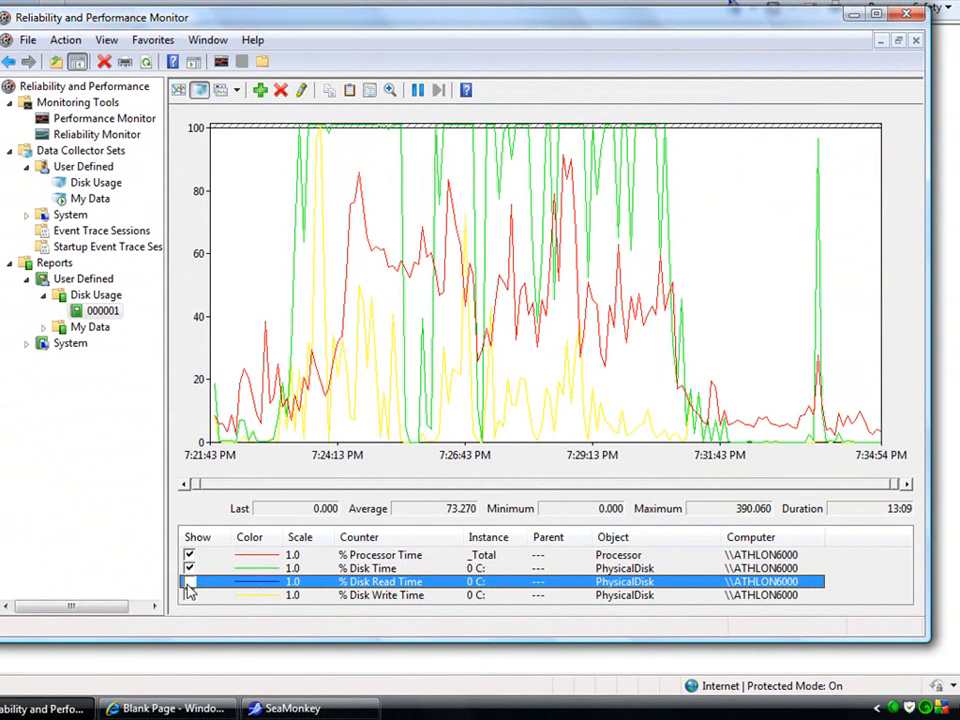
# Compare the report graph with and without the % Disk Time line, and show the statistics of the % Disk Write Time counter.
pyautogui.click(190, 569)
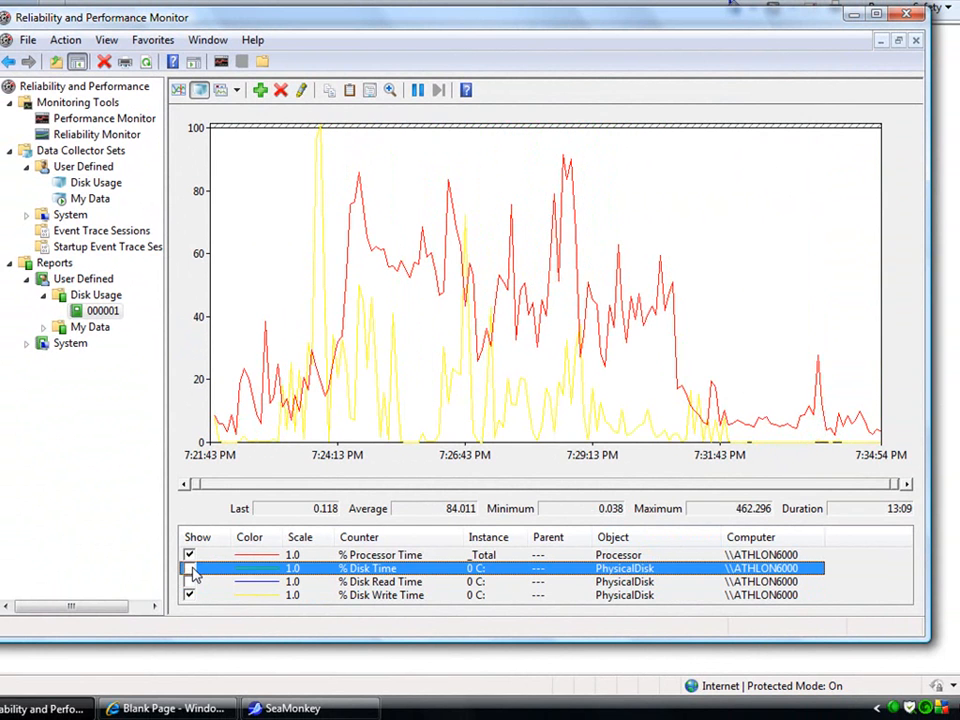
pyautogui.click(190, 569)
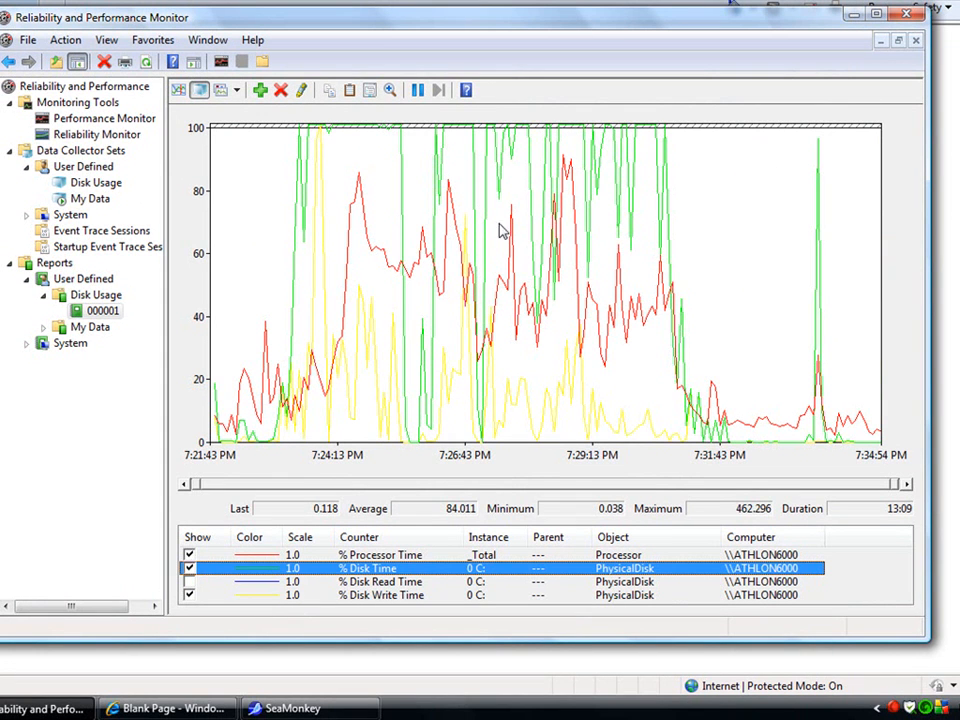
pyautogui.moveTo(690, 240); pyautogui.dragTo(267, 283)
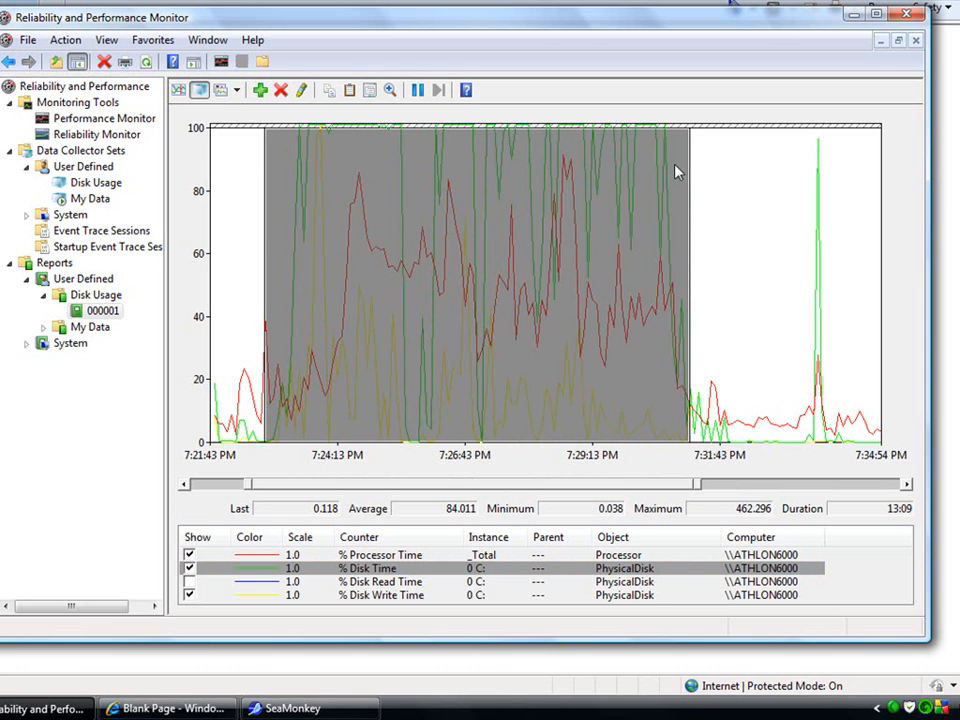
pyautogui.click(257, 595)
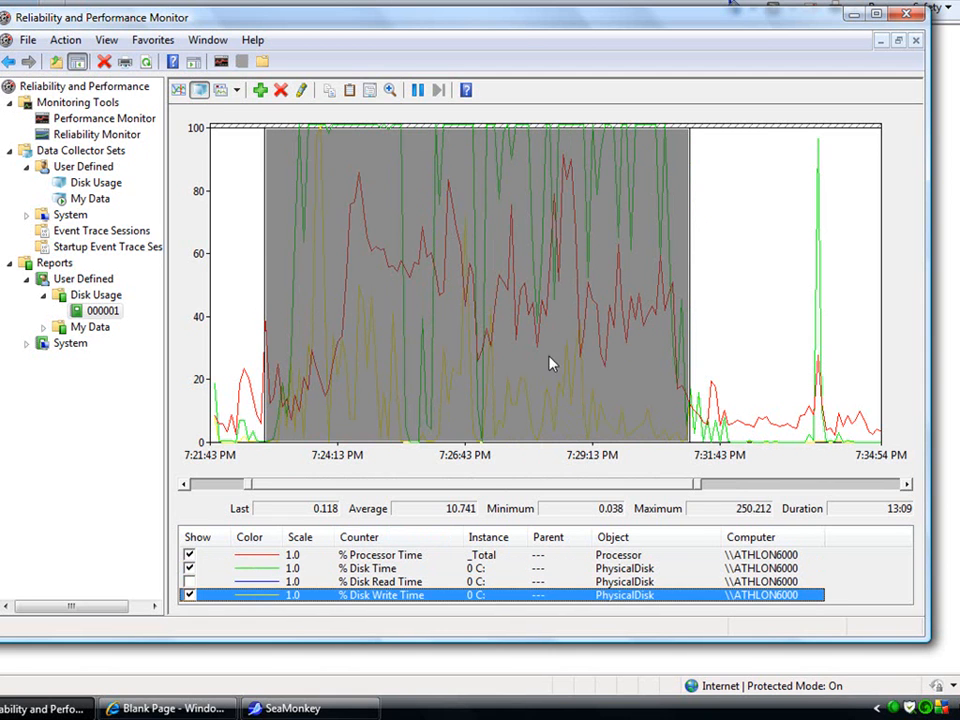
pyautogui.click(647, 225)
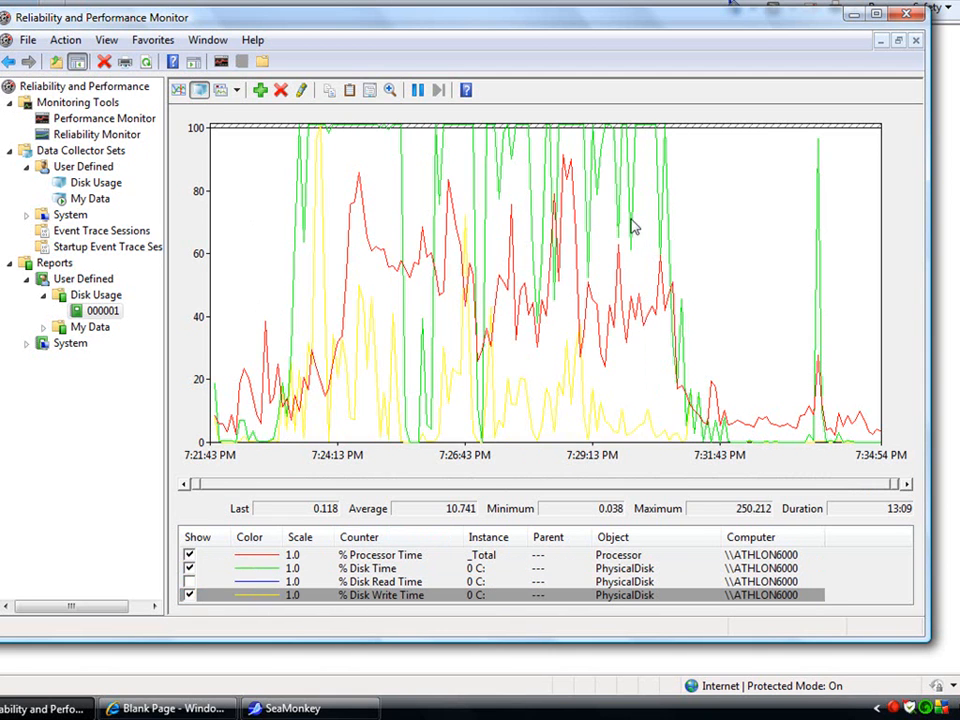
# Select the period of heavy disk activity on the graph, from about 7:22:40 PM to about 7:31 PM.
pyautogui.moveTo(705, 384); pyautogui.dragTo(268, 388)
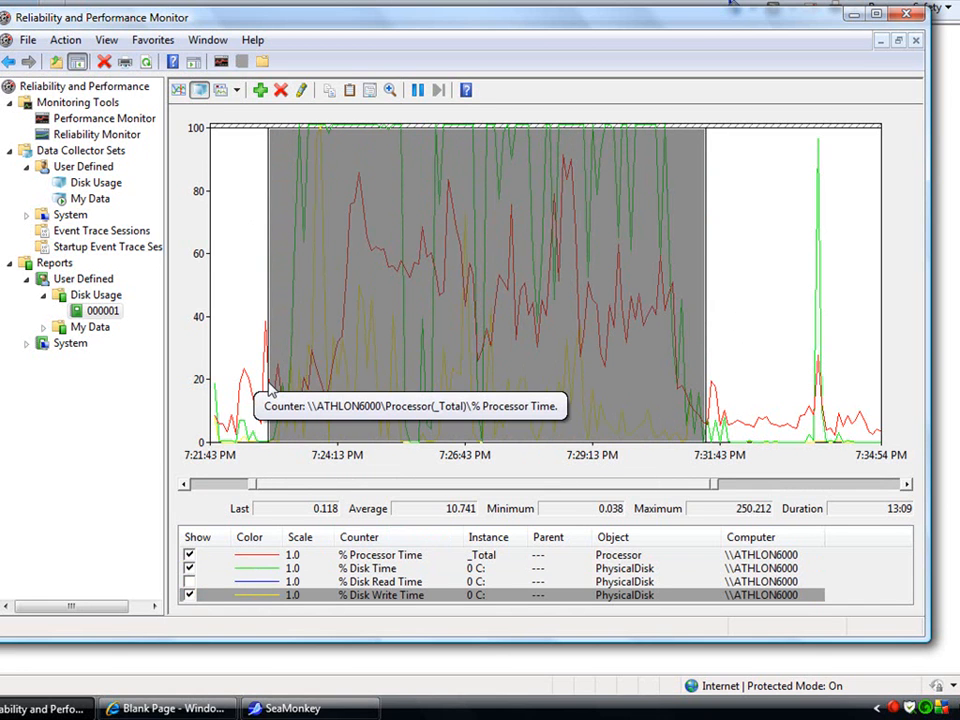
pyautogui.click(256, 316)
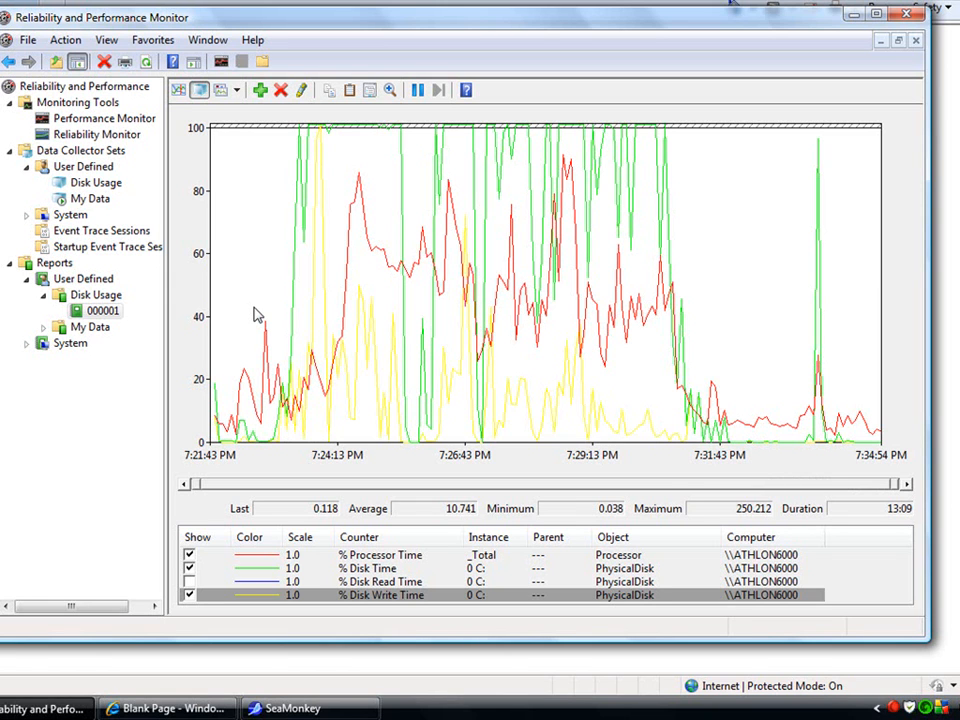
pyautogui.moveTo(255, 316); pyautogui.dragTo(714, 296)
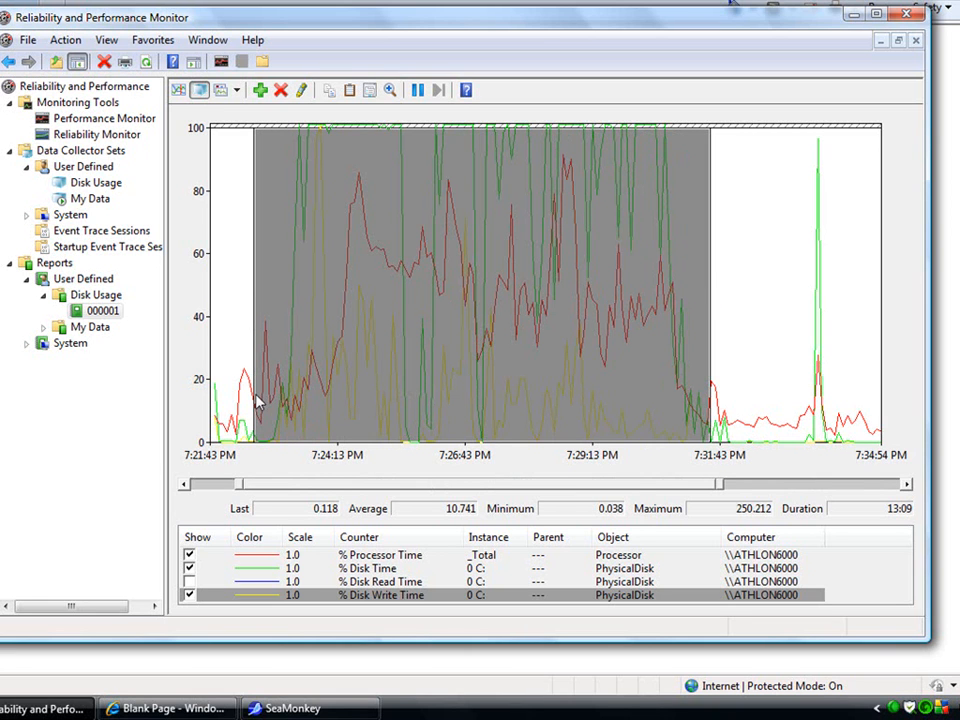
pyautogui.click(716, 369)
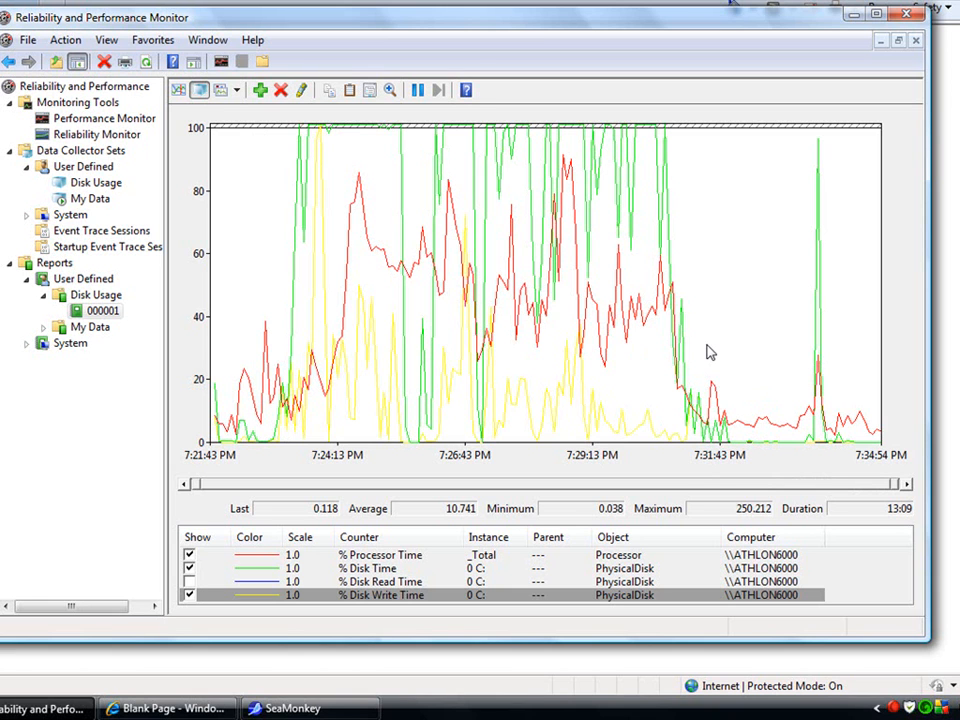
pyautogui.moveTo(707, 354); pyautogui.dragTo(276, 383)
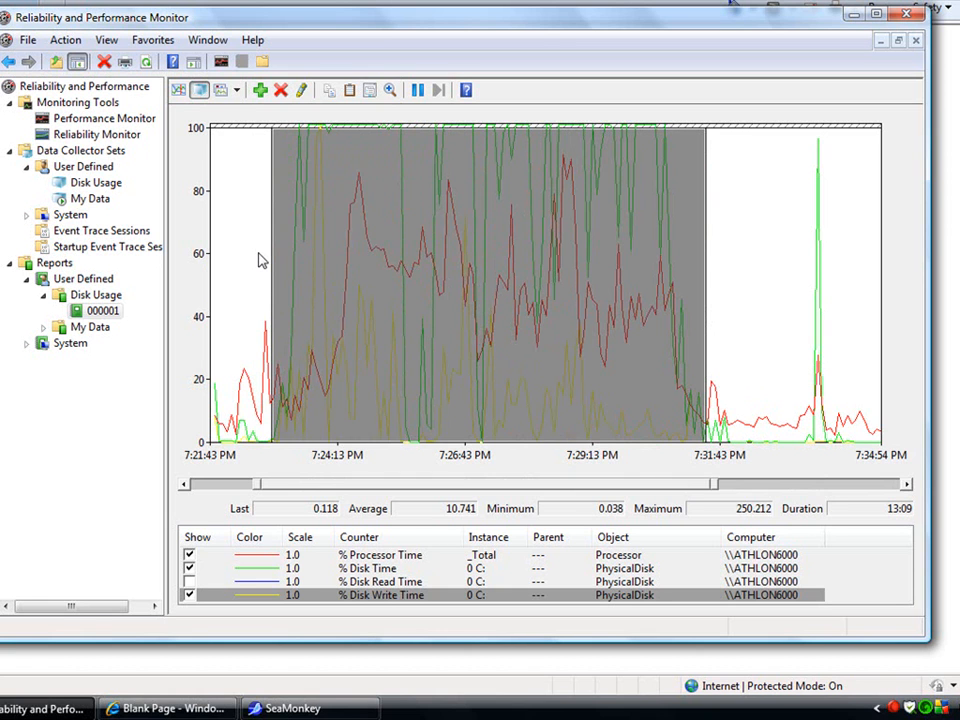
pyautogui.moveTo(259, 260); pyautogui.dragTo(692, 230)
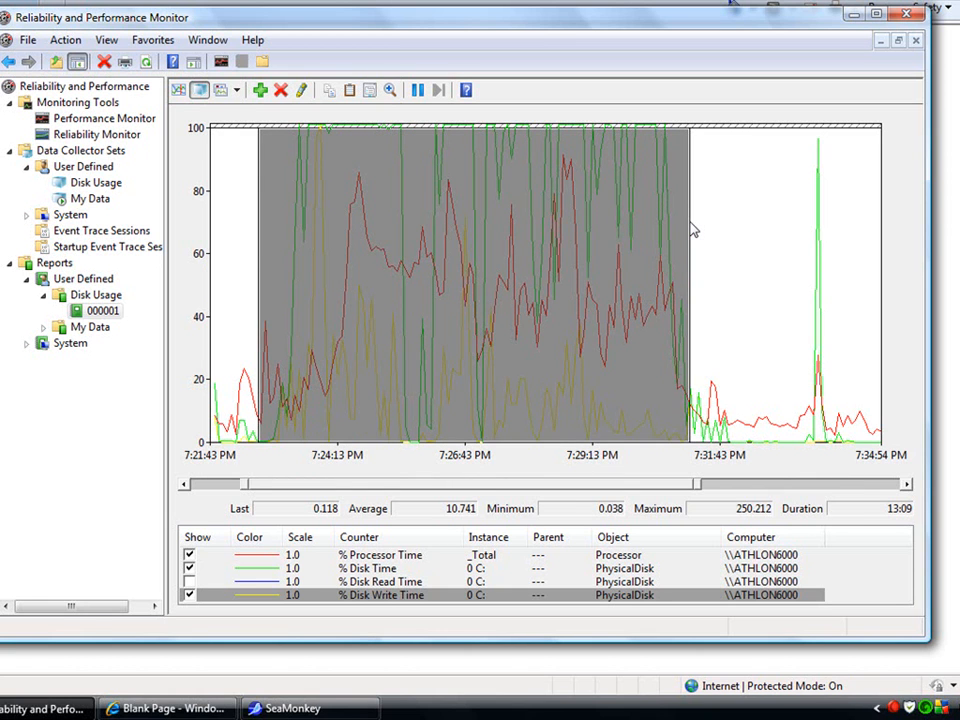